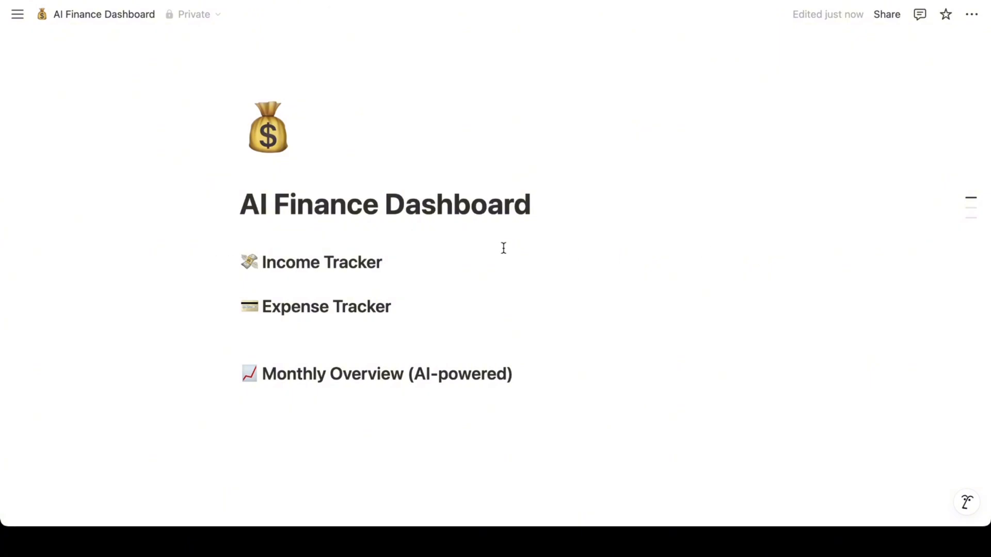
Insert a database table view below the Income Tracker heading
key("Return")
type("/tab")
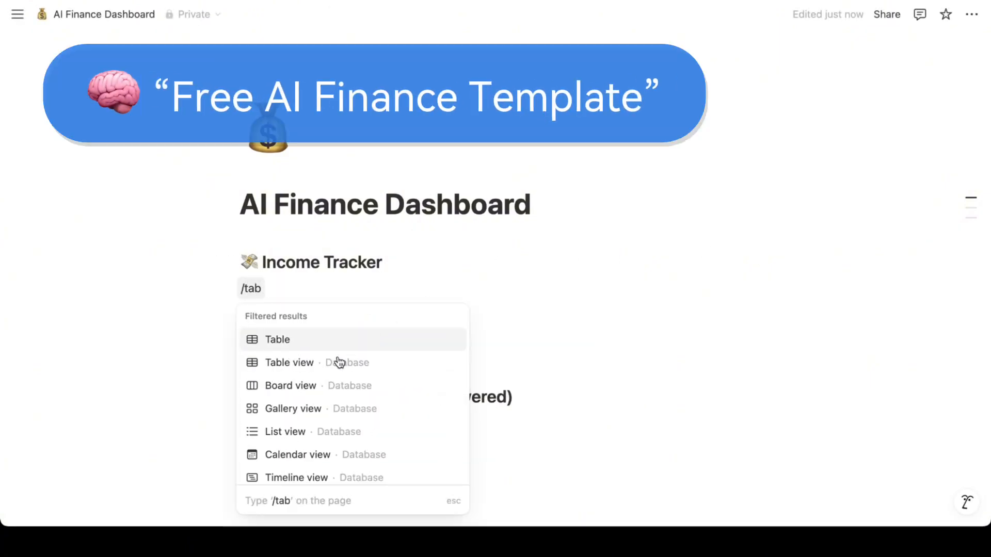
left_click(334, 368)
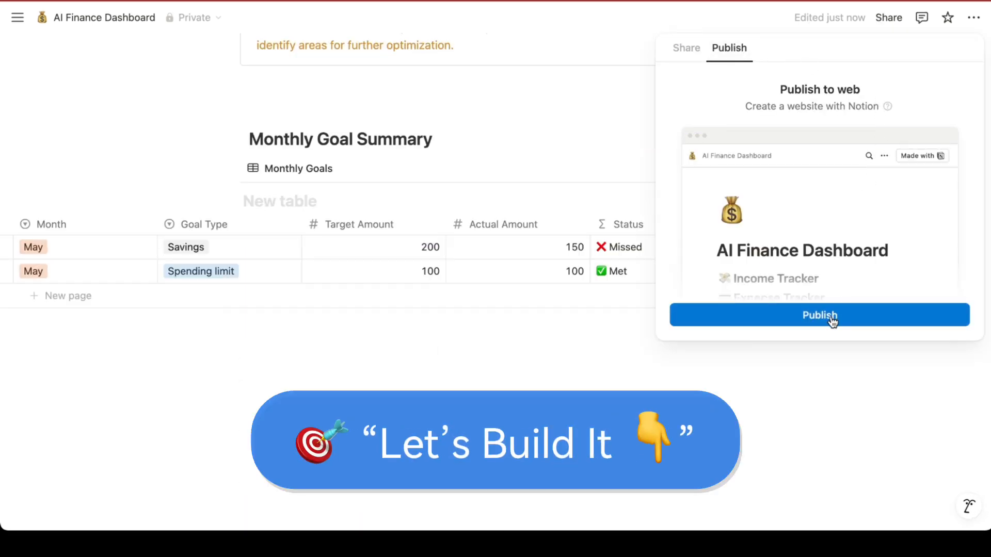
Publish the AI Finance Dashboard page to the web
left_click(829, 315)
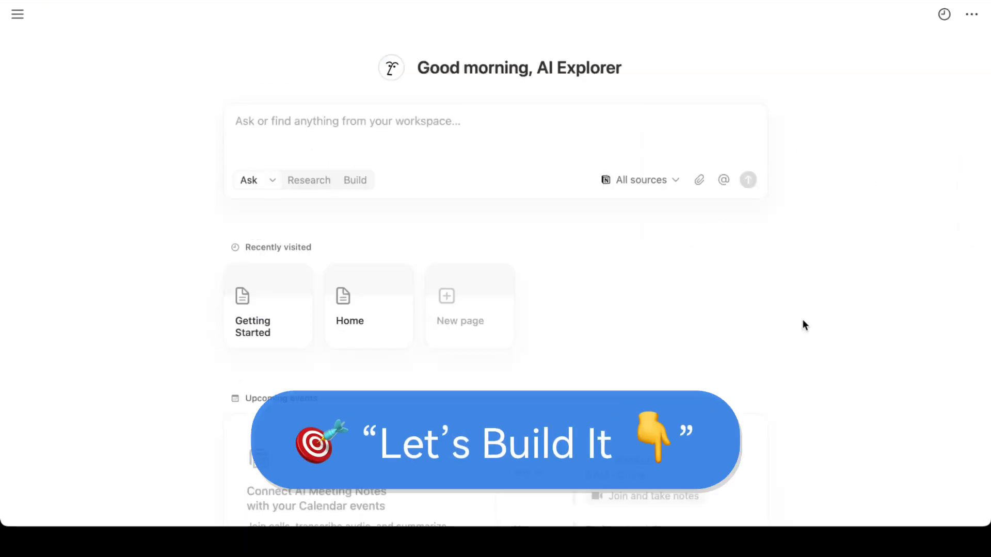
Create a new page titled "AI Finance Dashboard"
left_click(464, 310)
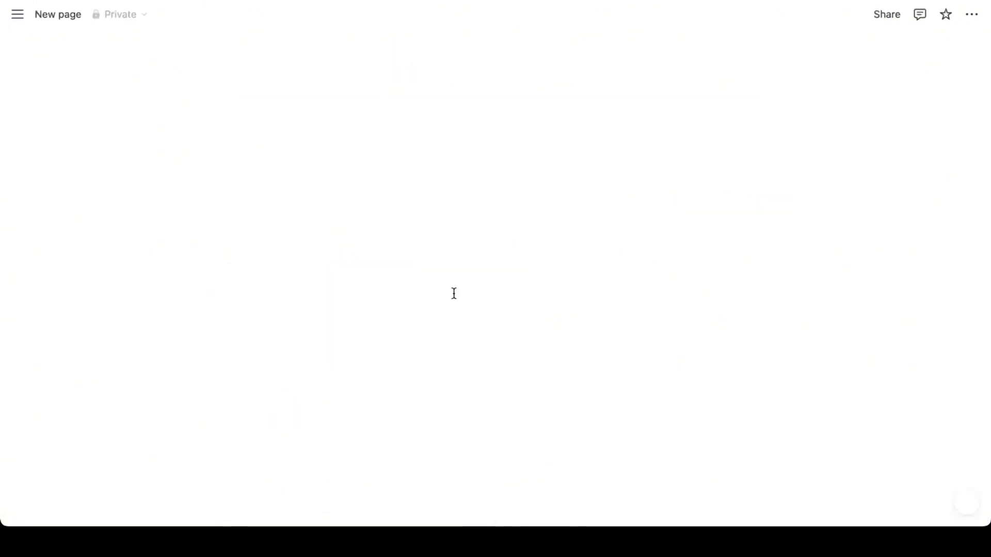
type("AI F")
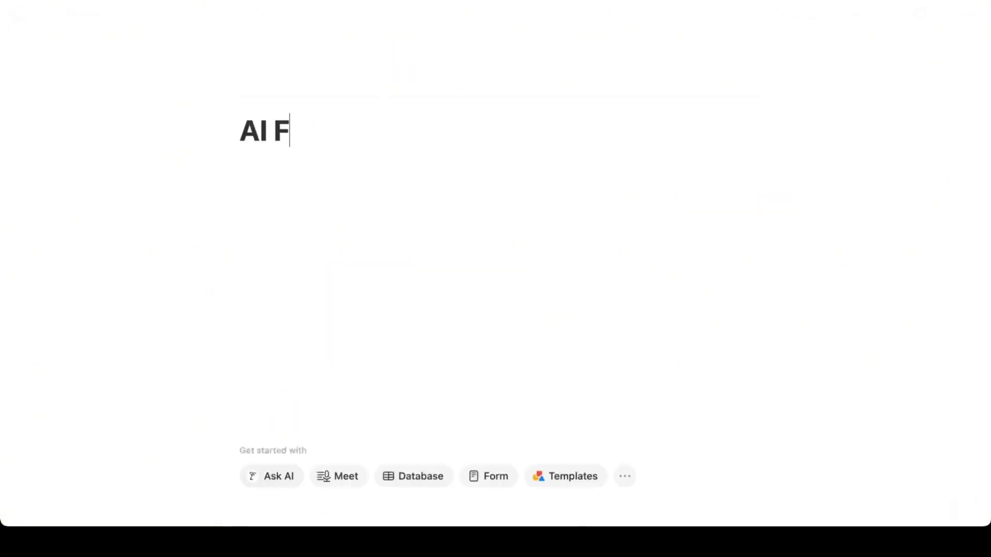
type("inance Dash")
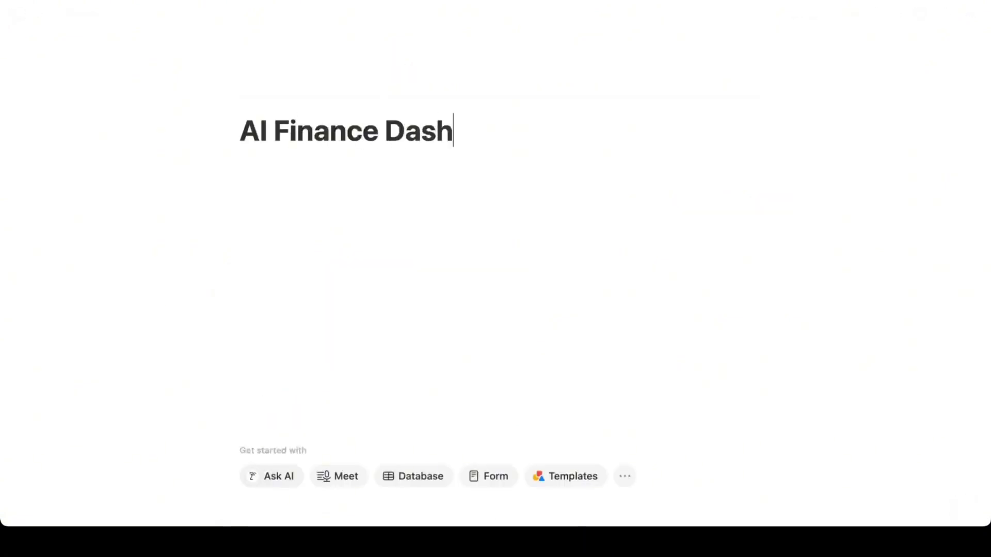
type("board")
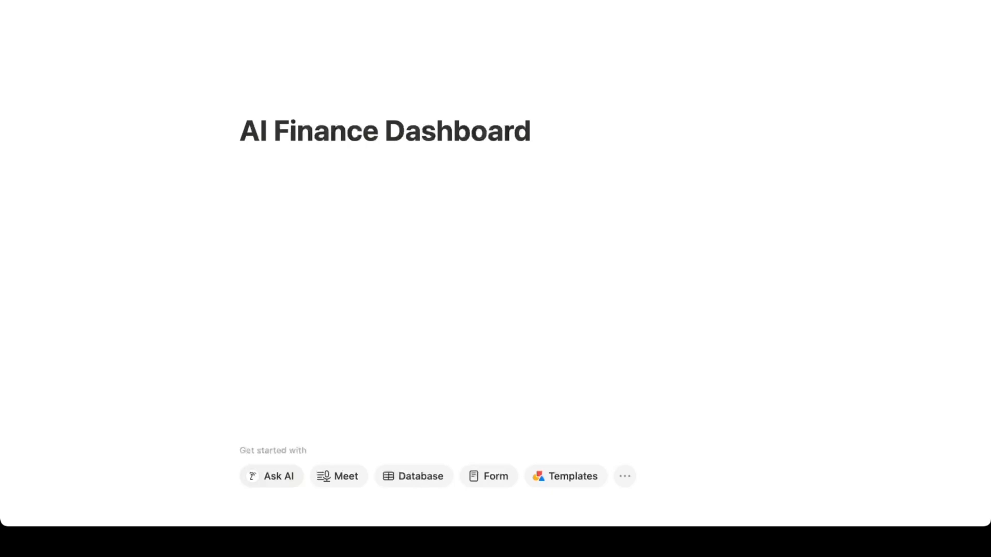
key("Return")
Give the page a money bag emoji as its icon
left_click(262, 101)
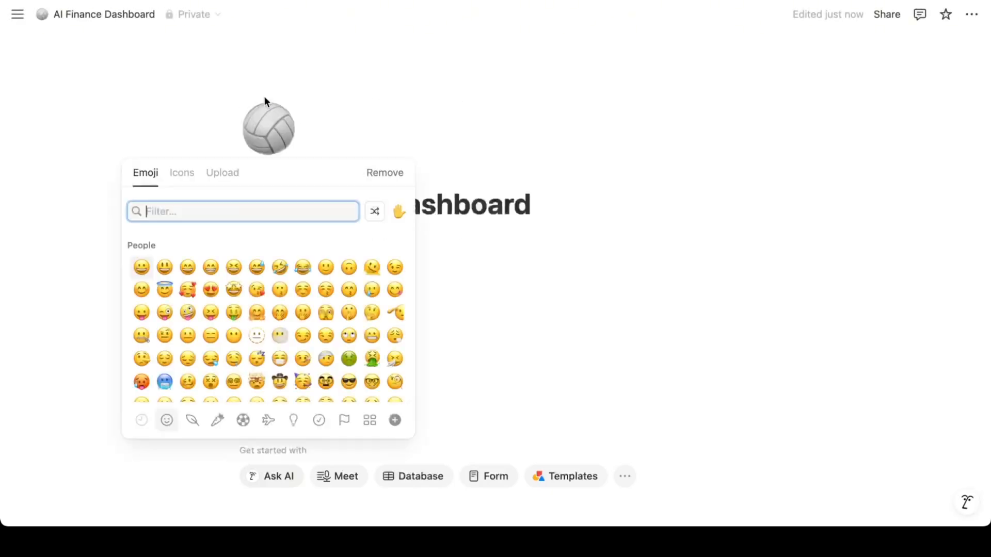
type("money")
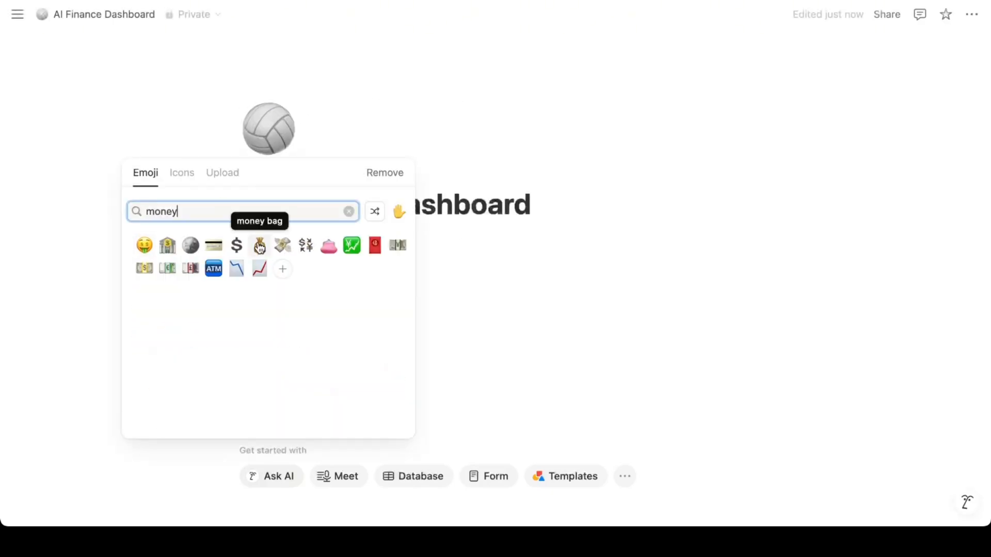
left_click(258, 243)
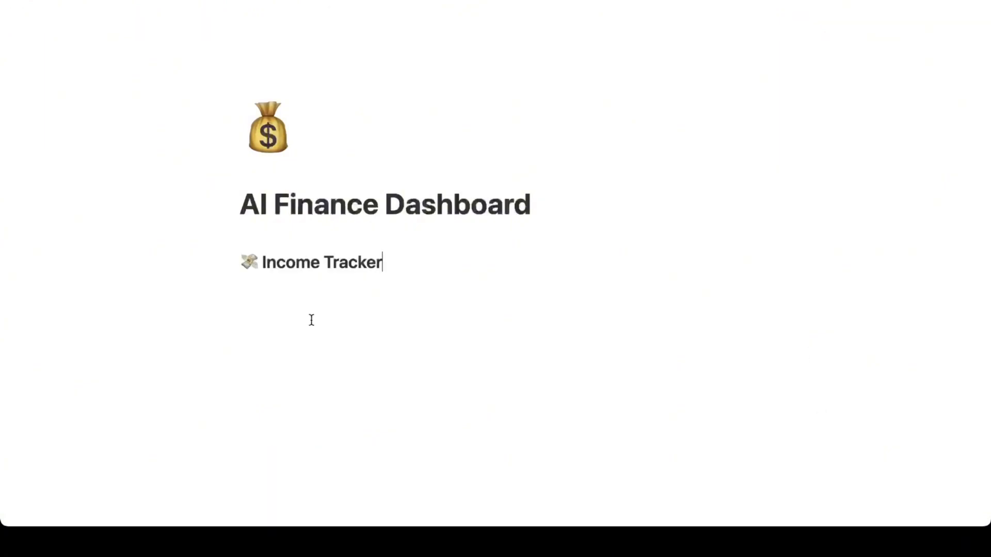
Add a Heading 2 reading "💳 Expense Tracker" below the Income Tracker heading
key("Return")
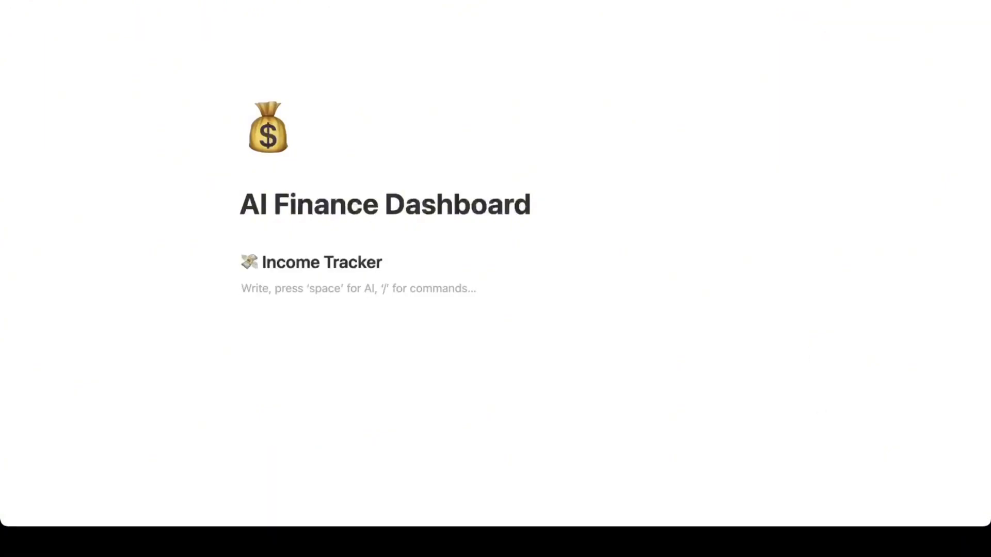
key("Return")
type("/he")
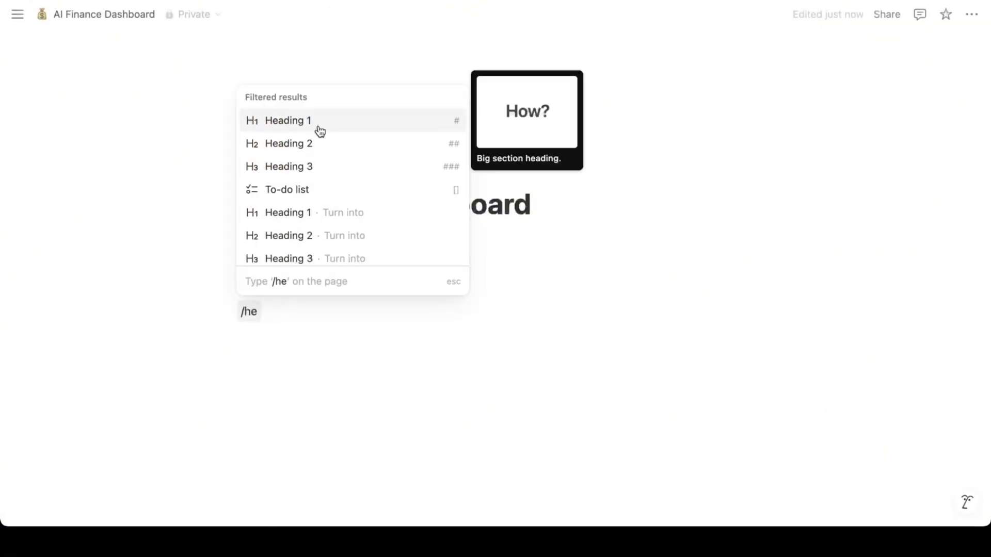
left_click(311, 143)
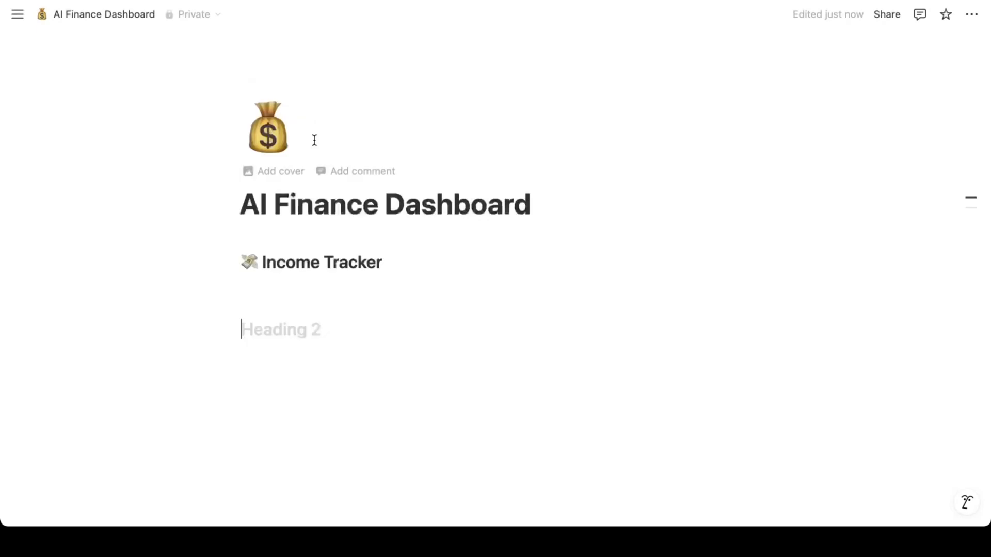
type("💳 Expense Tracker")
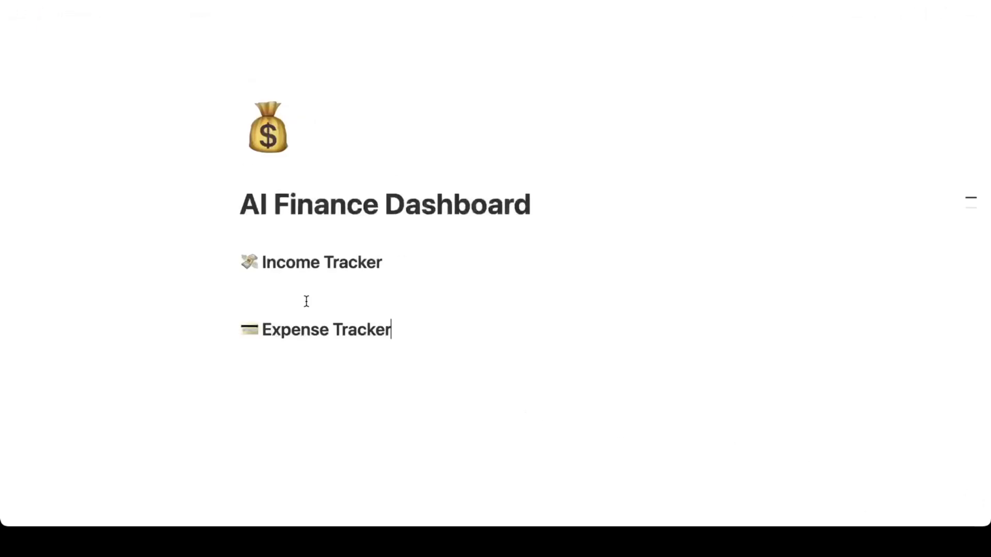
Add a Heading 2 reading "📈 Monthly Overview (AI-powered)" below Expense Tracker and remove the blank lines between the headings
key("Return")
type("/")
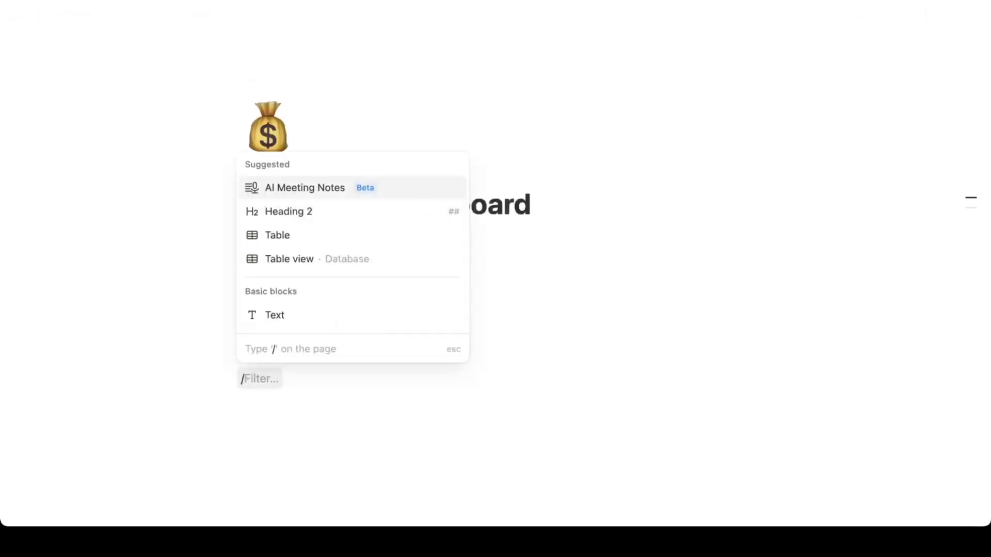
type("hea")
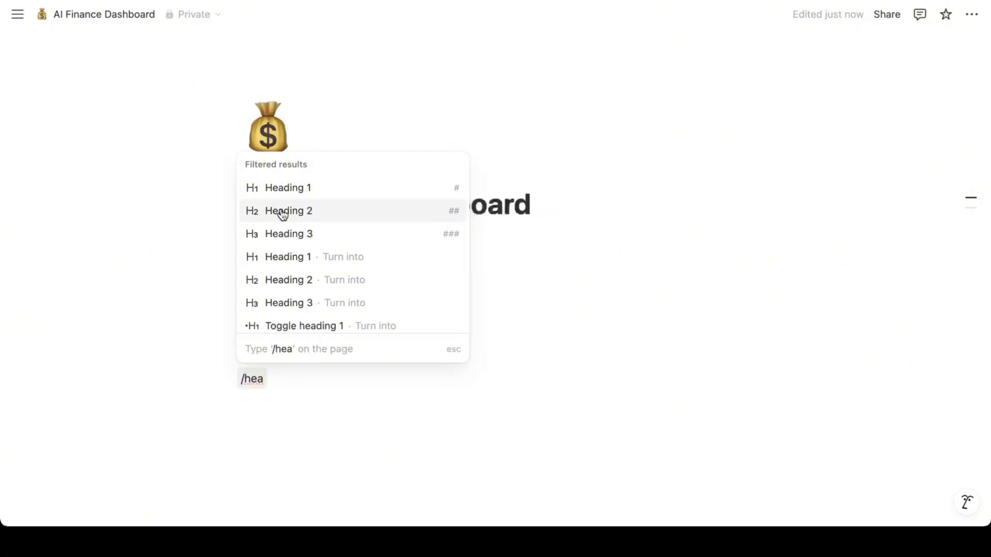
left_click(282, 213)
type("📈 Monthly Overview (AI-powered)")
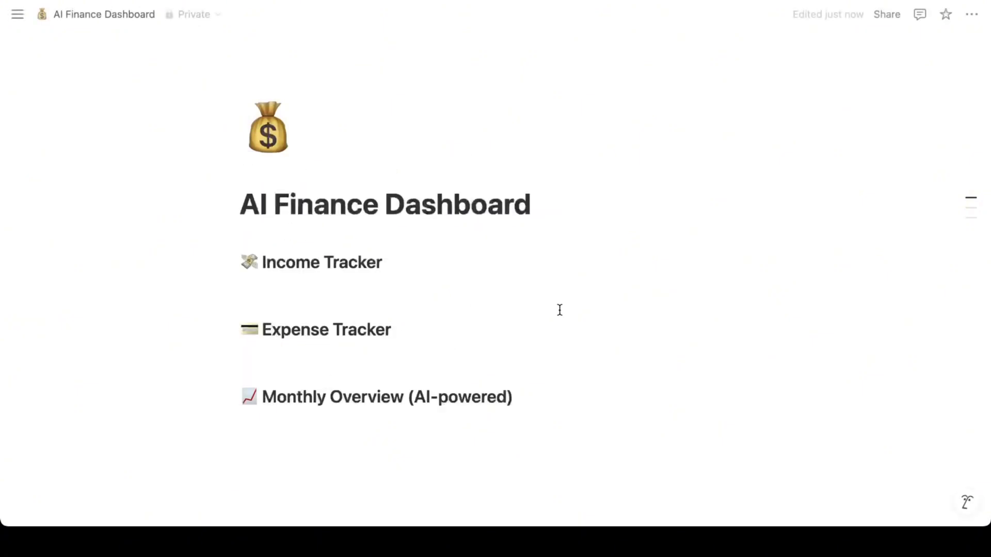
left_click(948, 216)
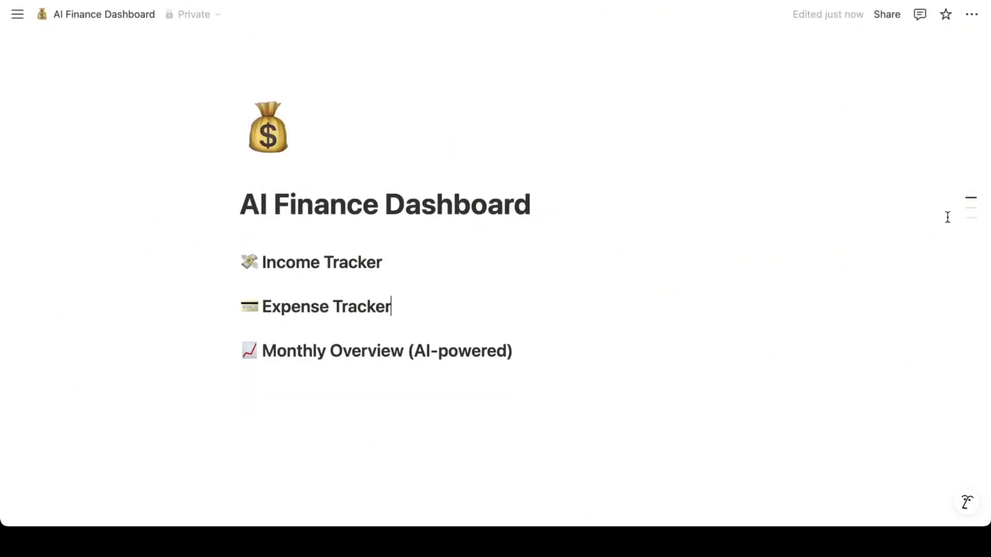
Insert a database table view on a new line directly under the Income Tracker heading
left_click(421, 265)
key("Return")
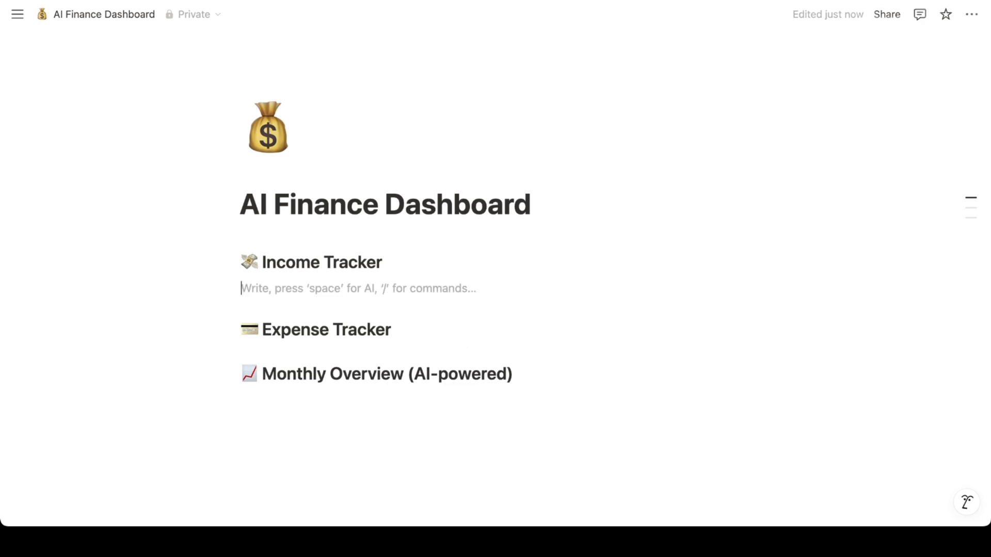
type("/tab")
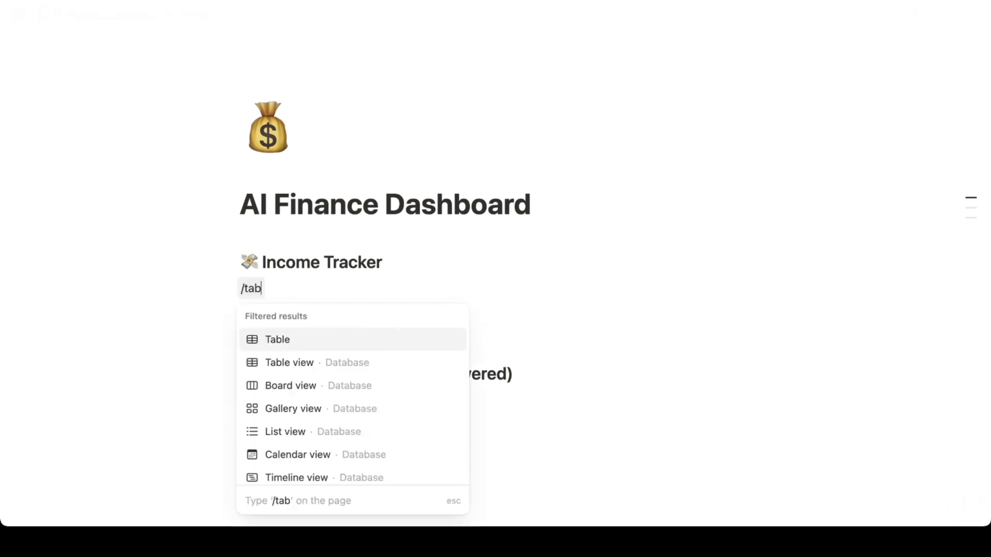
left_click(339, 369)
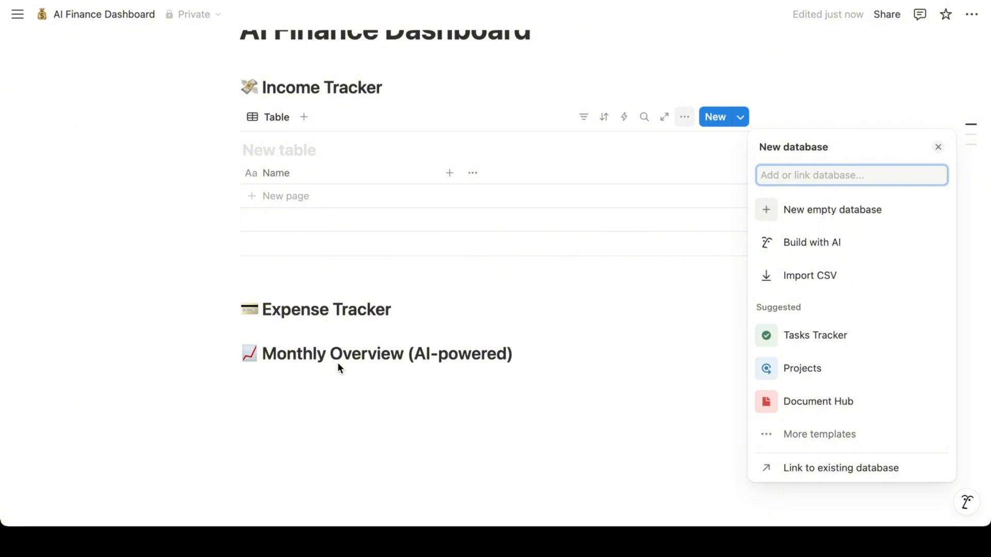
Name the new table's view "Income Tracker"
left_click(273, 117)
left_click(286, 147)
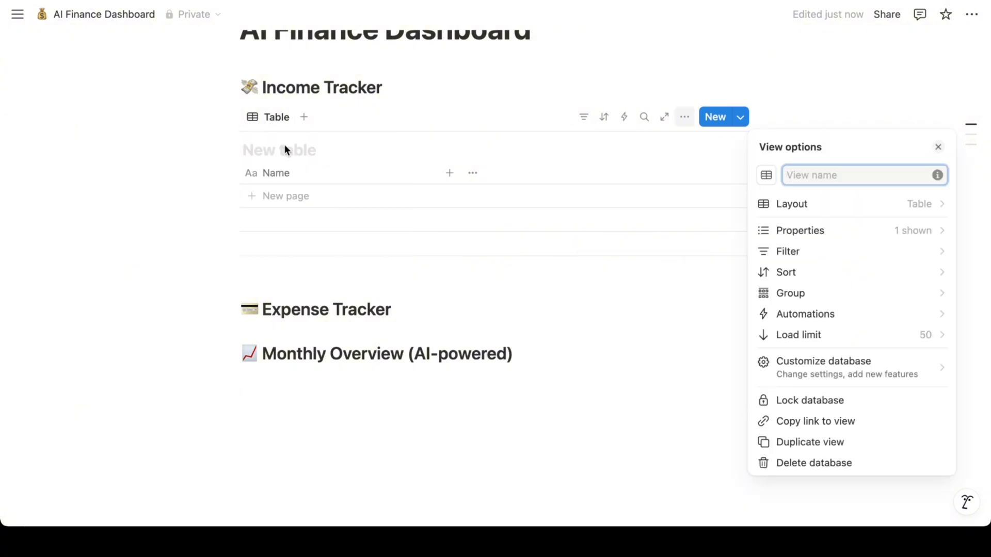
type("Income Tracker")
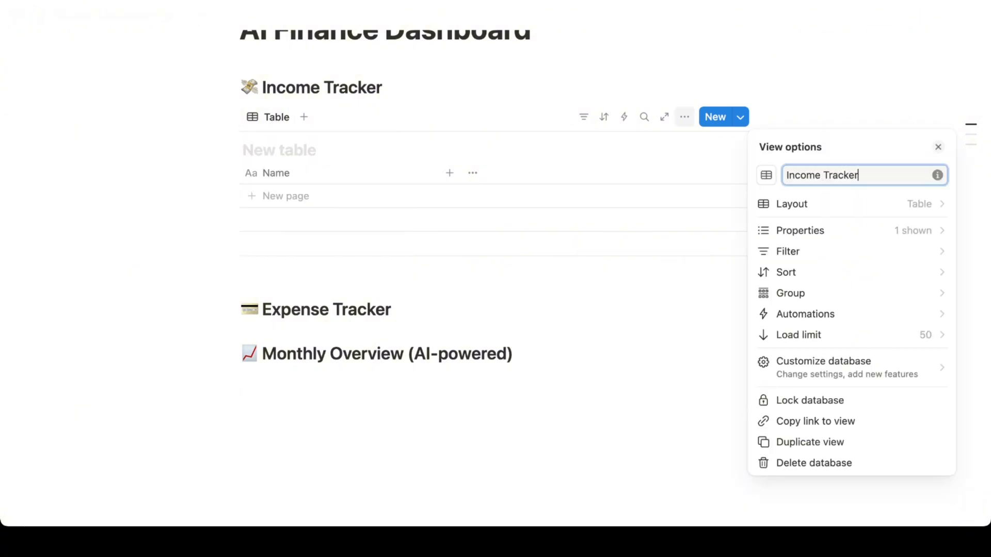
left_click(319, 178)
Rename the Income Tracker table's title property from Name to "Description"
left_click(285, 178)
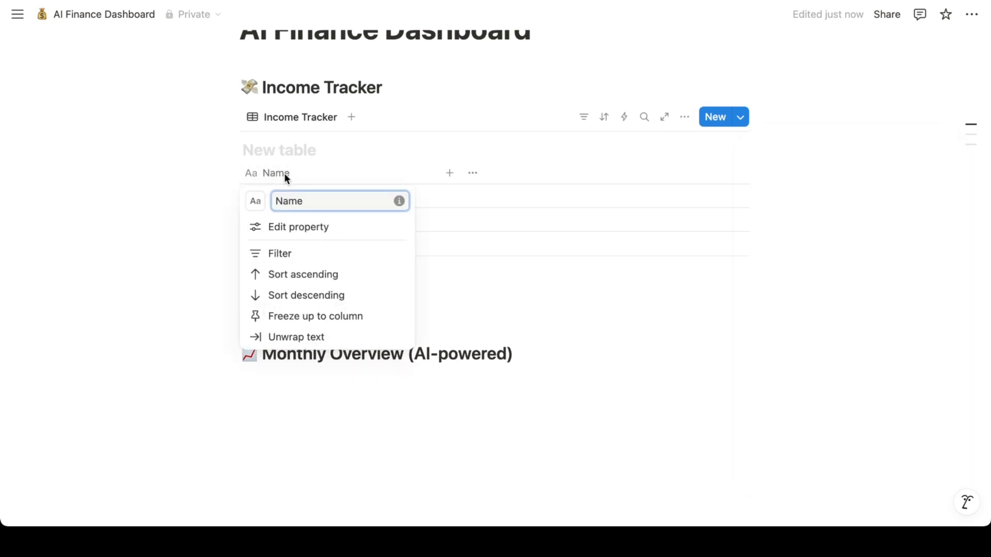
left_click(298, 230)
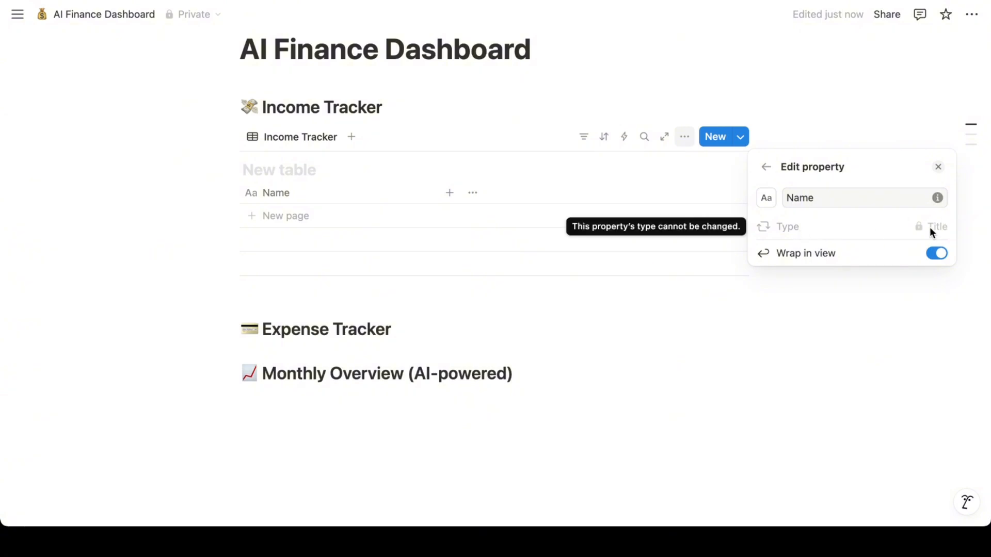
left_click(843, 196)
key("BackSpace")
key("BackSpace")
key("BackSpace")
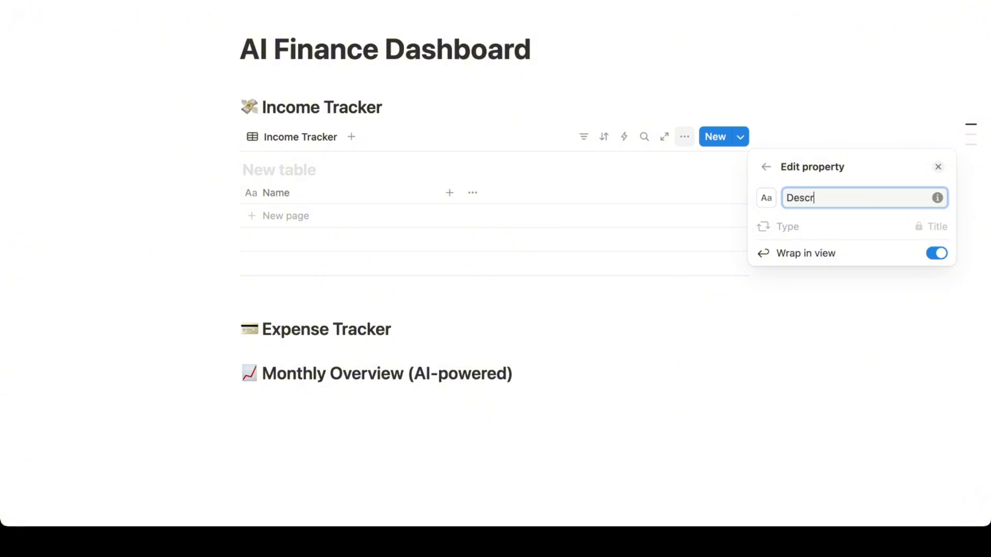
type("Description")
left_click(524, 284)
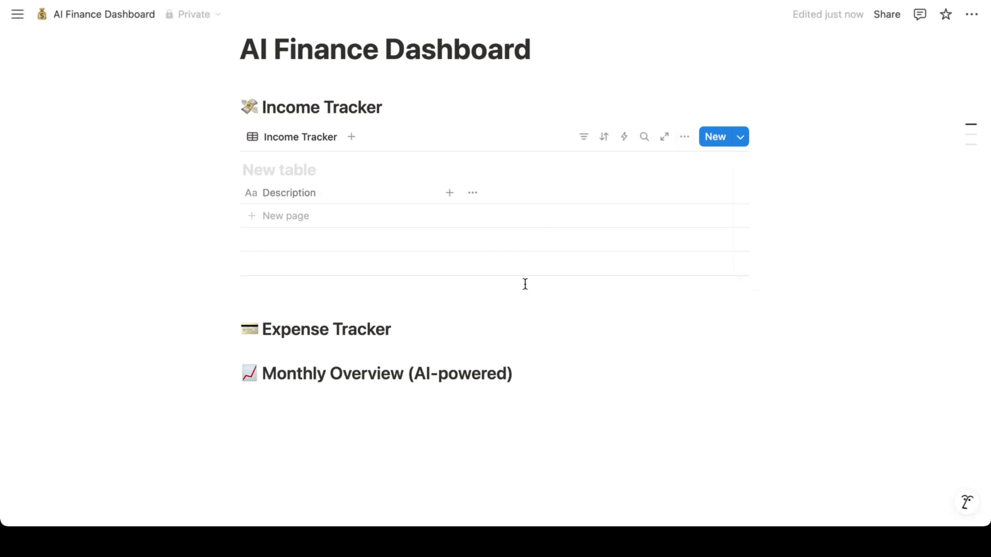
Add a Date property to the Income Tracker table, keeping its default name
left_click(450, 194)
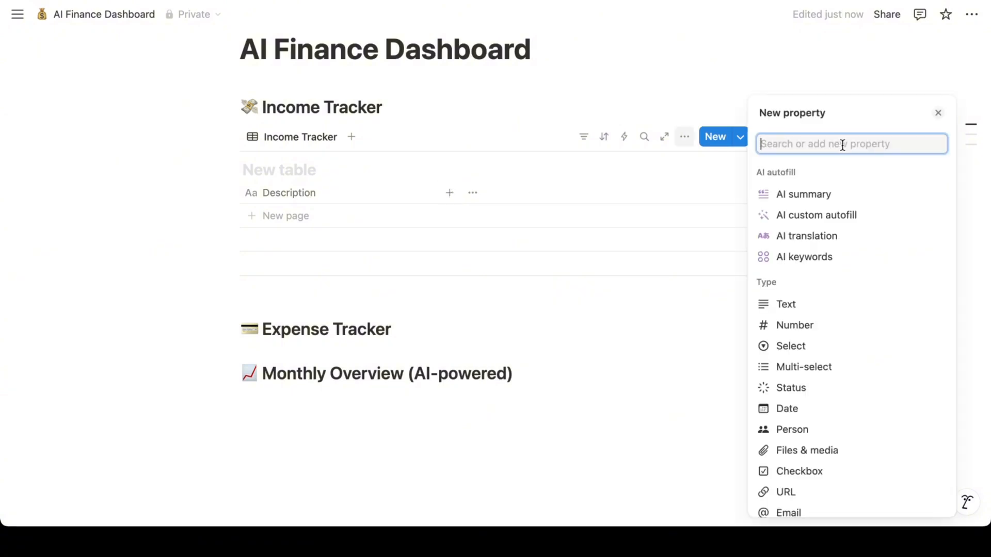
type("da")
left_click(789, 253)
left_click(547, 300)
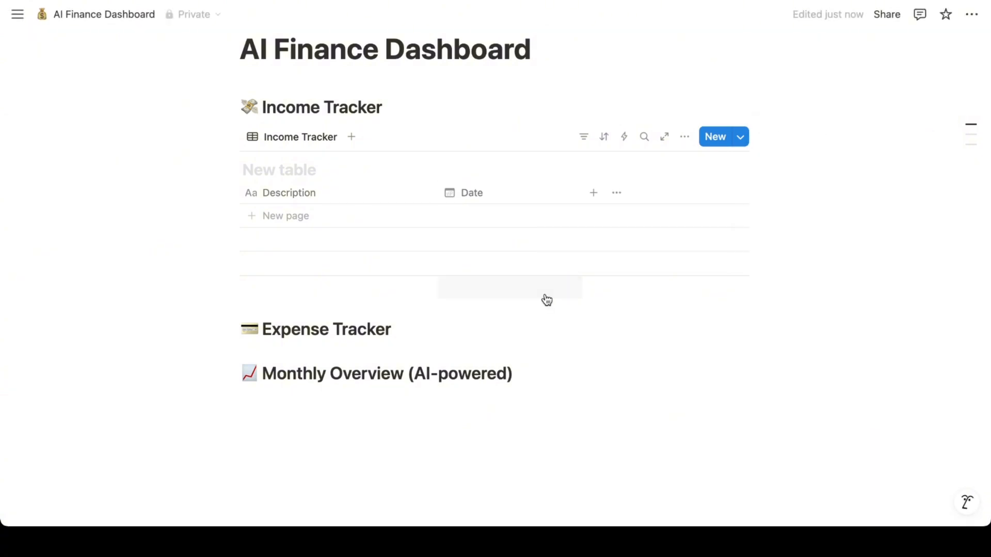
Add a Text property named "Source" to the Income Tracker table
left_click(593, 195)
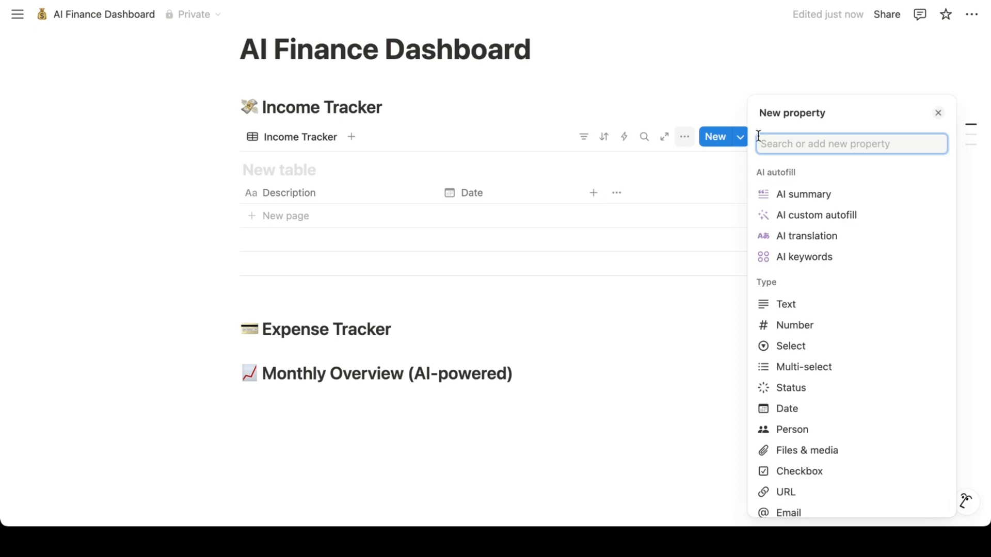
type("te")
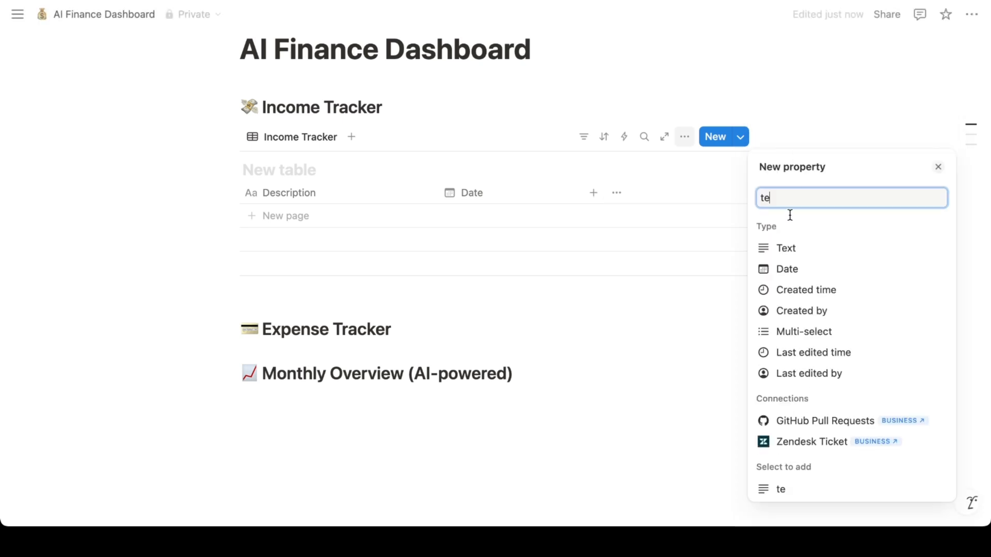
left_click(785, 249)
key("BackSpace")
key("BackSpace")
key("BackSpace")
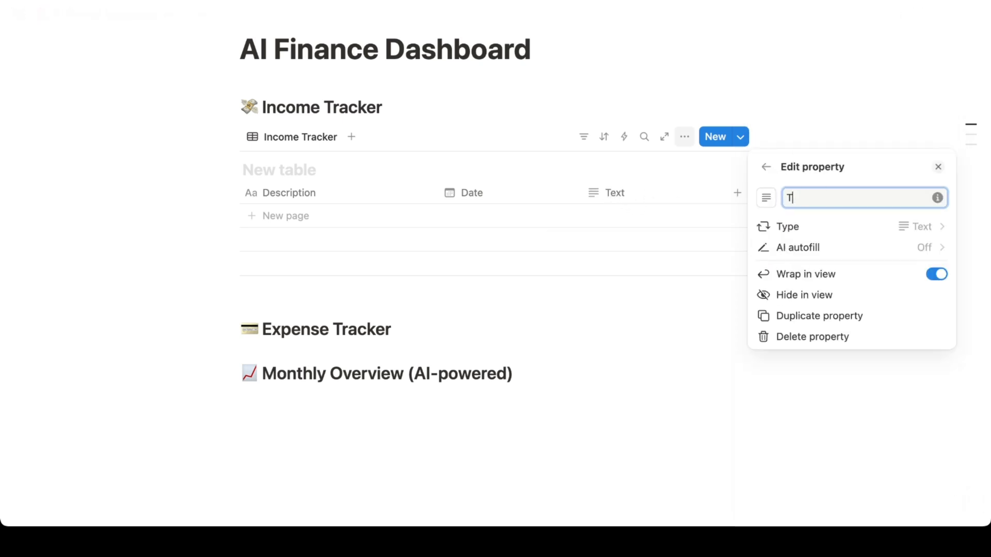
type("Source")
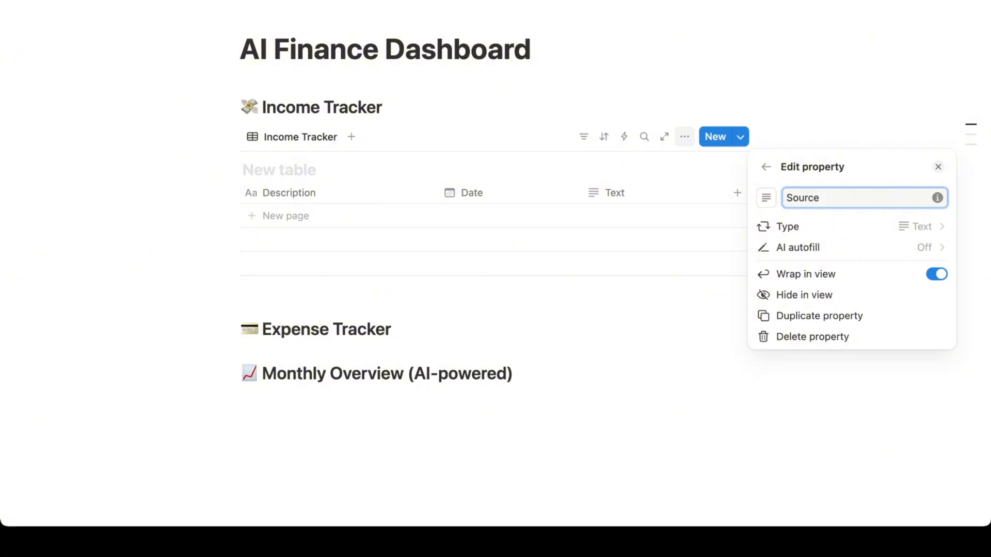
left_click(663, 296)
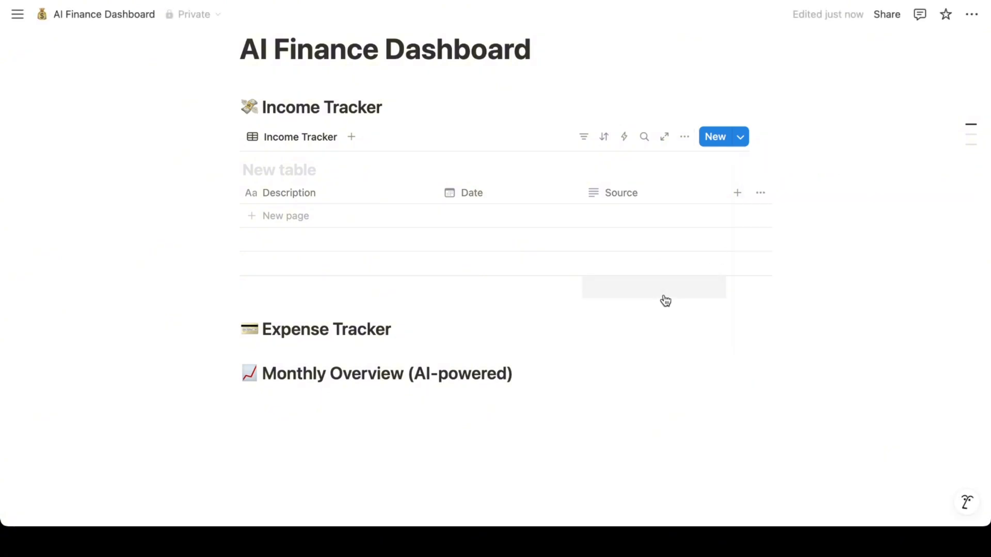
Add a Number property named "Amount" to the Income Tracker table
left_click(739, 194)
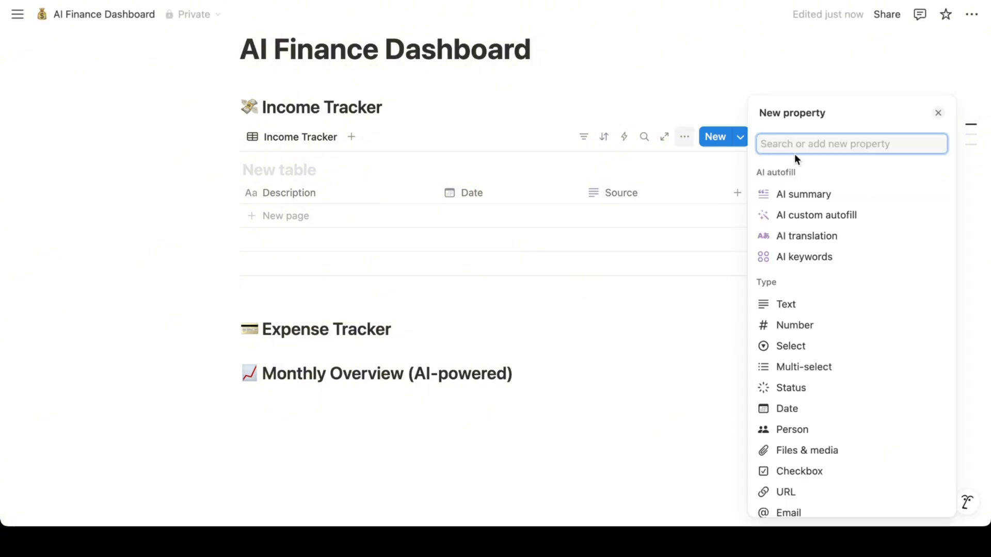
type("num")
left_click(809, 249)
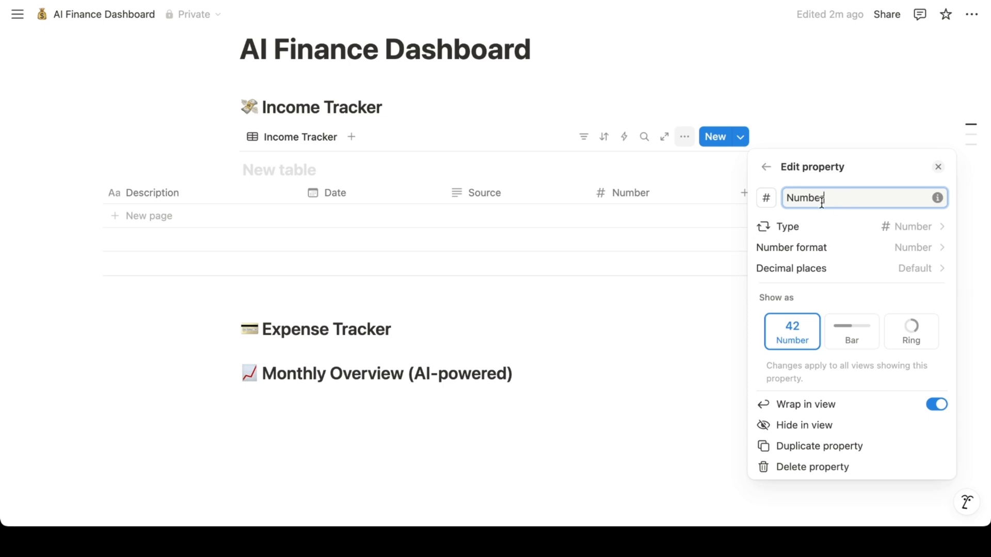
key("ctrl+a")
type("Amou")
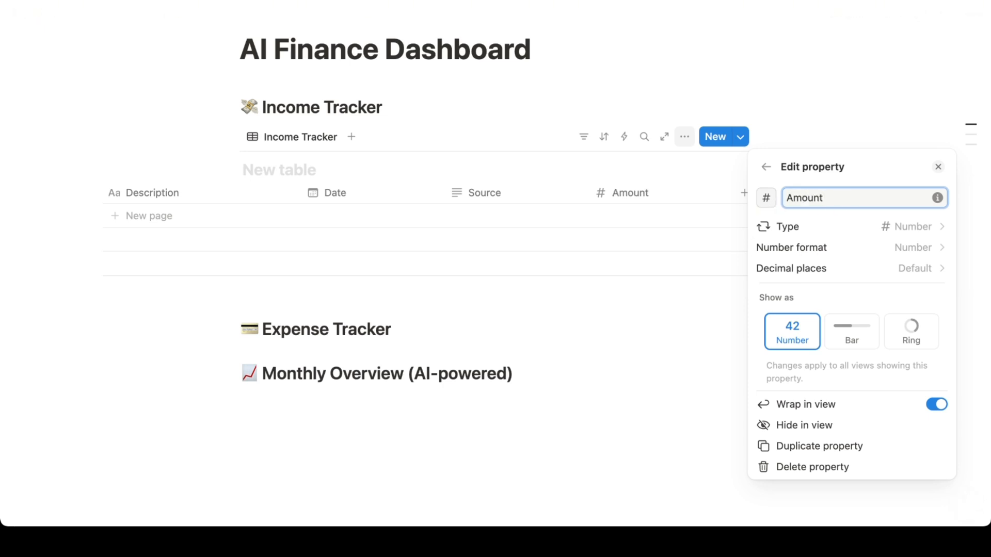
left_click(679, 304)
Add a Select property named "Category" to the Income Tracker table
left_click(744, 193)
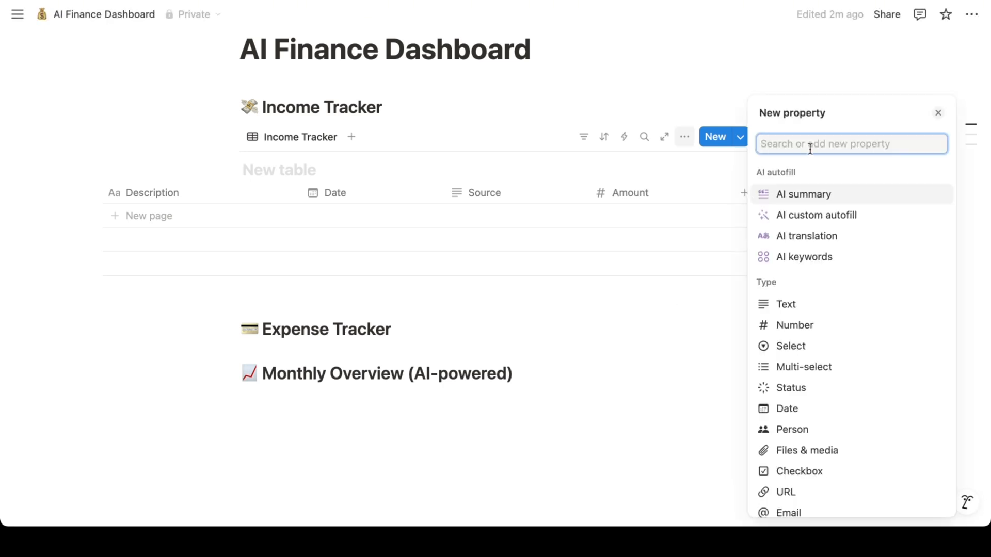
type("sele")
left_click(800, 250)
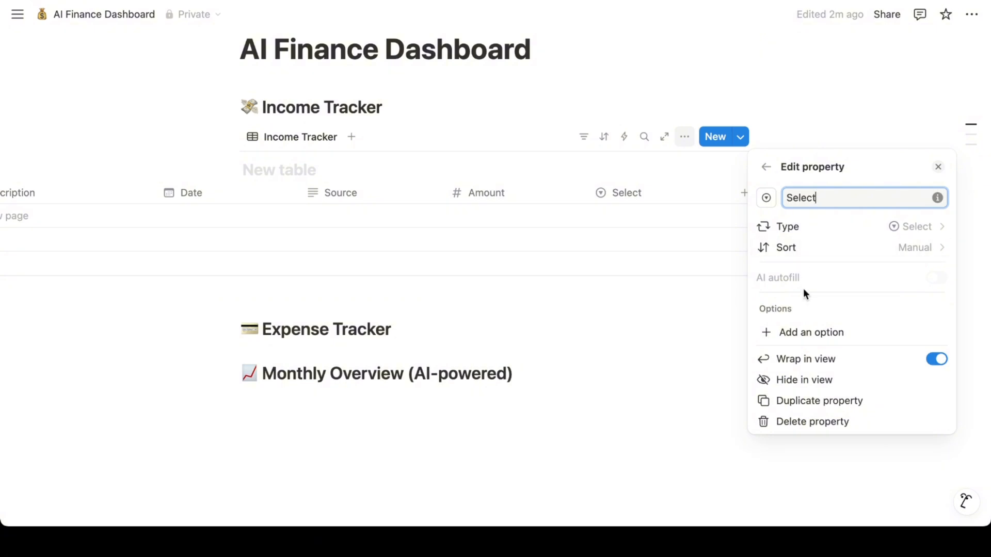
key("ctrl+a")
type("Category")
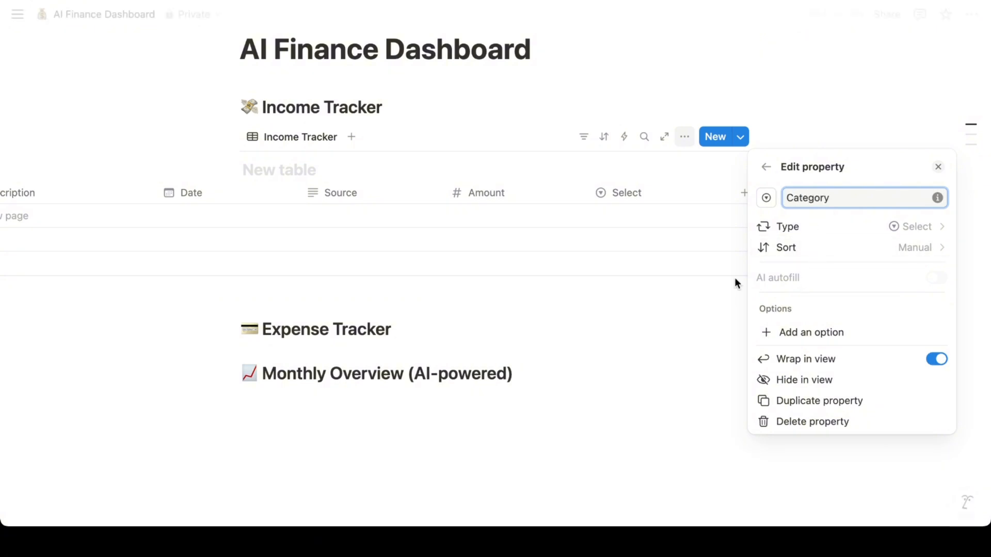
Add the options Salary, Side Hustle, Bonus and Other to the Income Tracker's Category property
left_click(823, 334)
type("Sa")
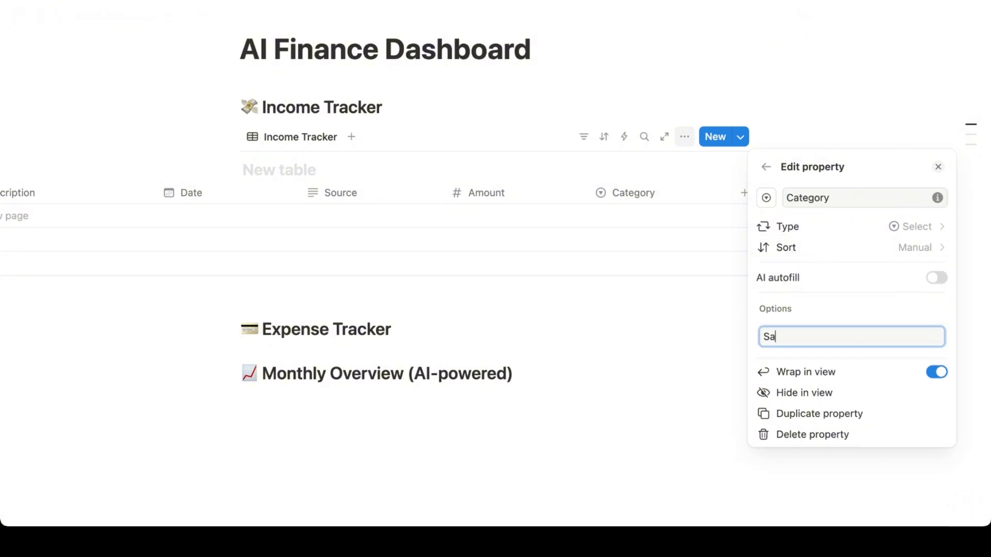
type("lary")
key("Return")
type("Side")
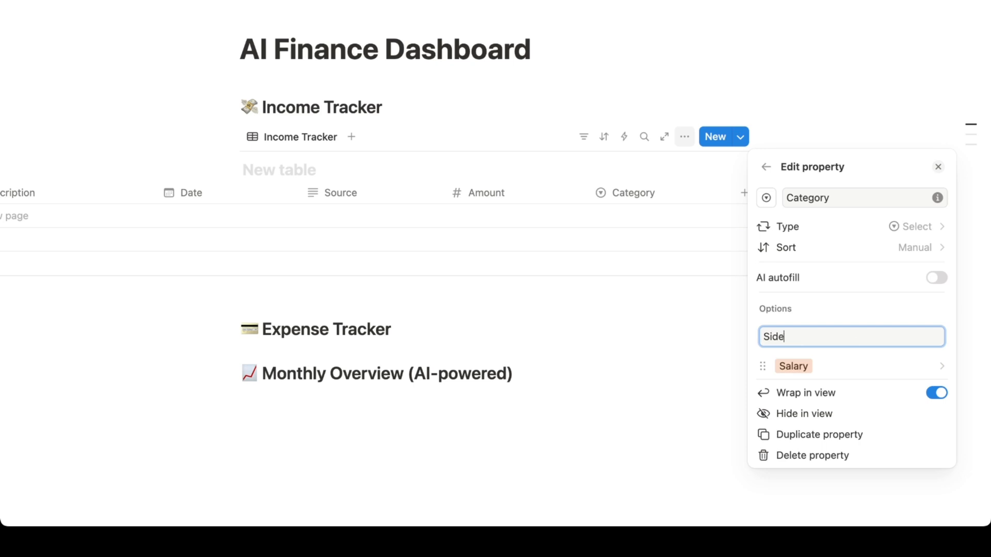
type(" Hustle")
key("Return")
type("Bon")
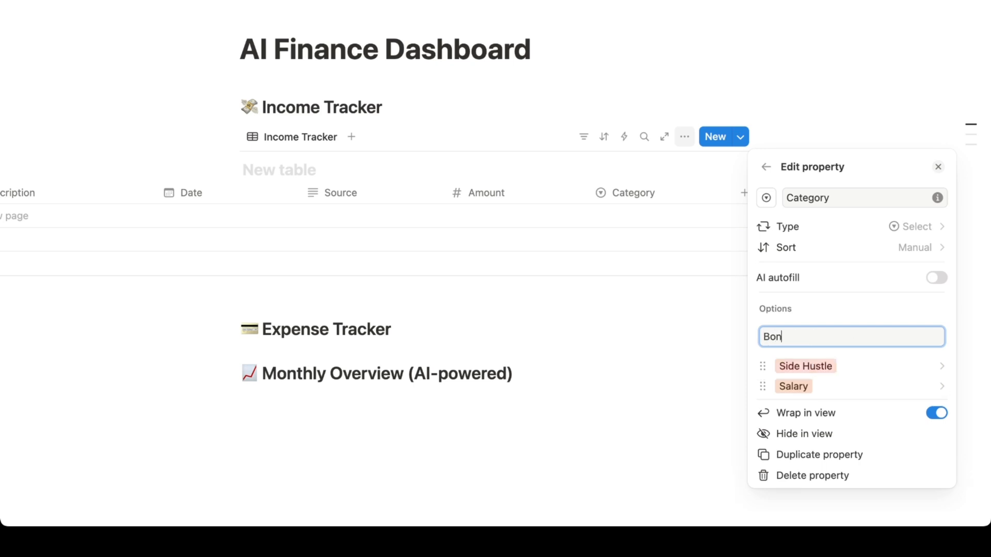
type("us")
key("Return")
type("Other")
key("Return")
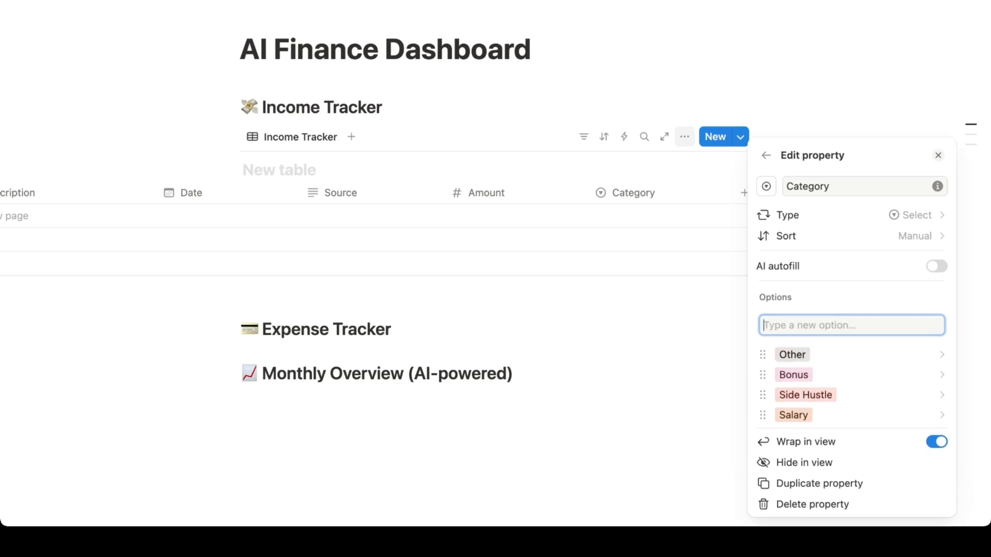
left_click(660, 327)
Insert a new inline table database on an empty line under the Expense Tracker heading
left_click(800, 325)
key("Return")
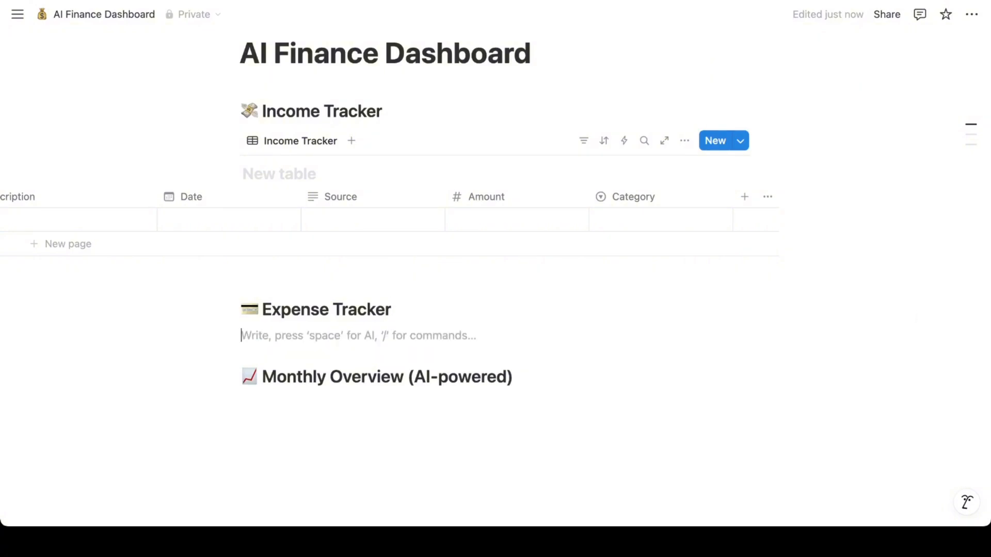
type("/table")
left_click(320, 255)
Name the view of the table under the Expense Tracker heading "Expense Tracker"
left_click(269, 162)
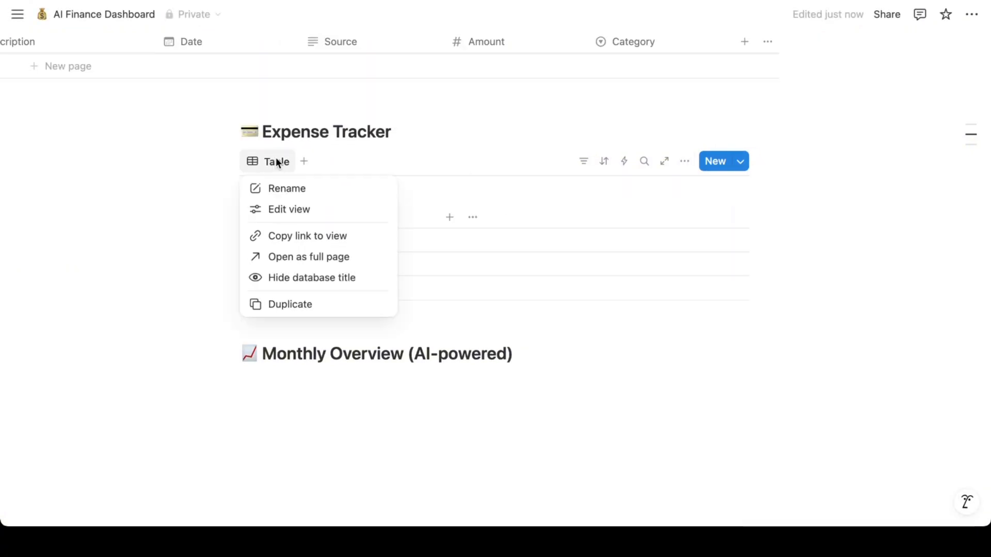
left_click(287, 208)
type("Expense Tracker")
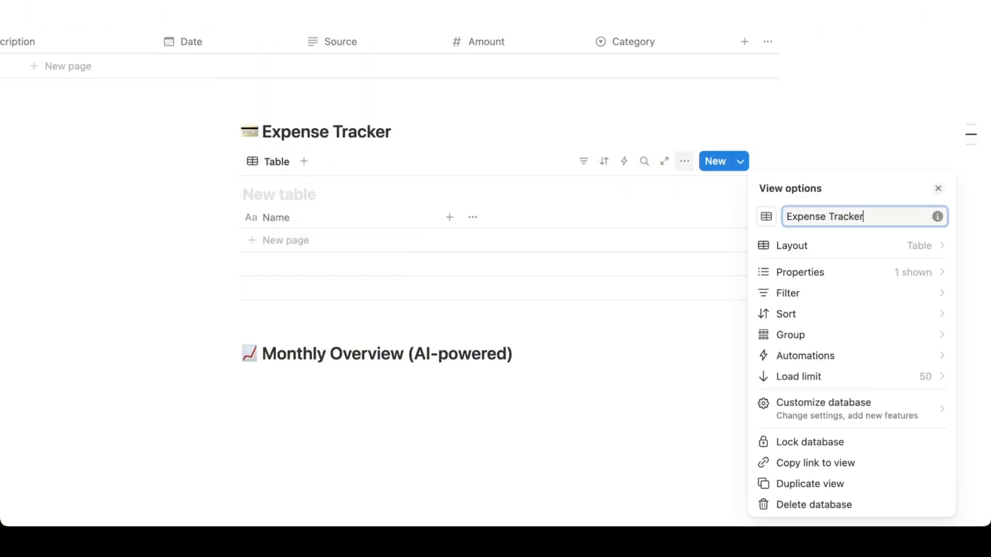
Rename the Expense Tracker table's title property to "Expense List"
left_click(284, 216)
type("Expens")
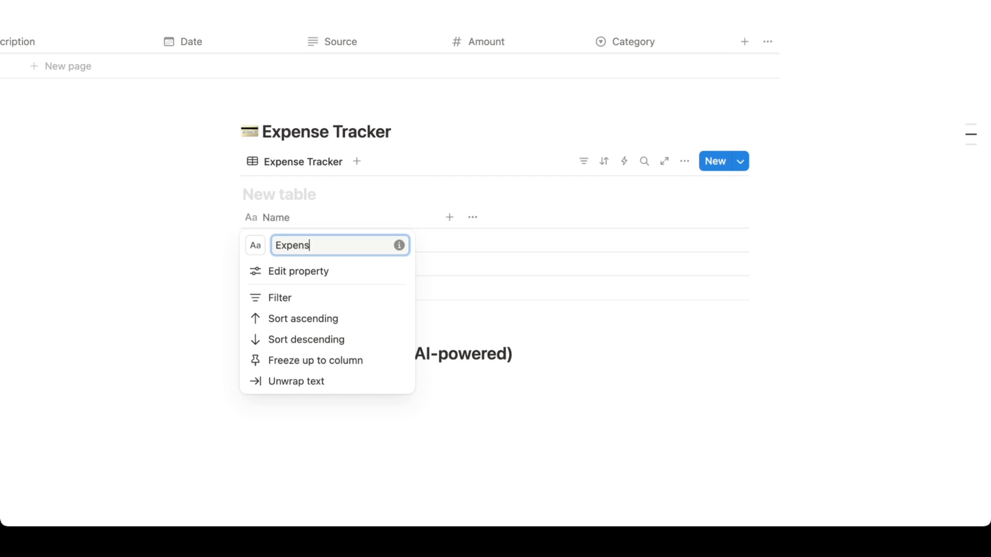
type("e List")
Add a Date property to the Expense Tracker table, keeping its default name
left_click(449, 217)
type("da")
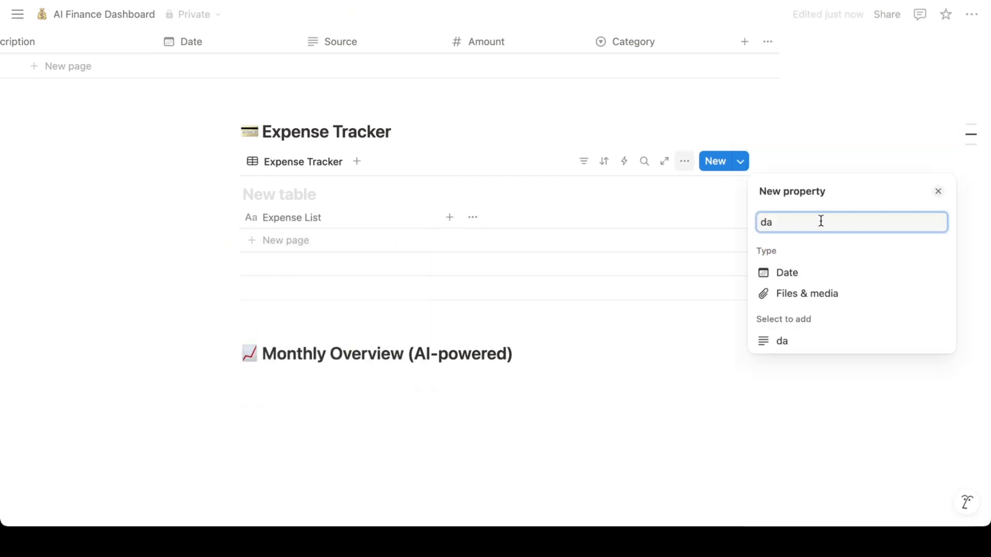
key("Return")
Add a Text property named "Item" to the Expense Tracker table
left_click(593, 217)
type("te")
left_click(784, 267)
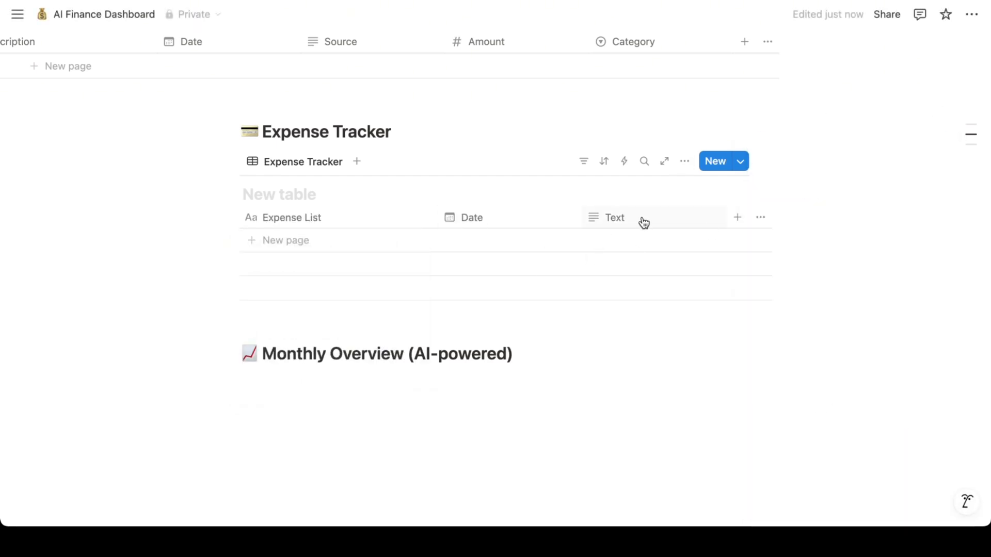
left_click(641, 220)
type("T")
Add a Number property named "Amount" to the Expense Tracker table
left_click(737, 217)
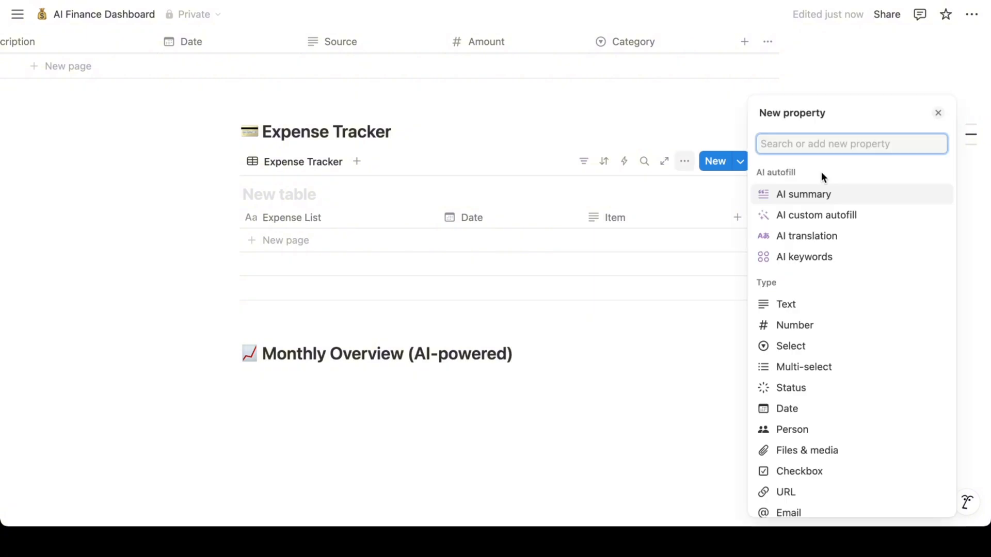
left_click(791, 323)
left_click(642, 218)
key("BackSpace")
key("BackSpace")
key("BackSpace")
key("BackSpace")
key("BackSpace")
key("BackSpace")
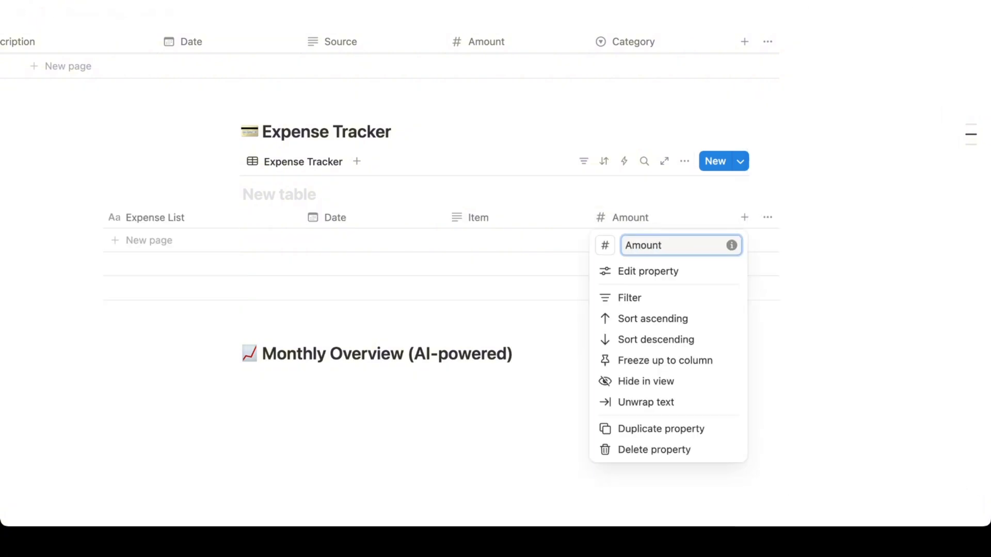
Add a Select property named "Category" to the Expense Tracker table
left_click(743, 217)
left_click(743, 217)
type("s")
left_click(789, 303)
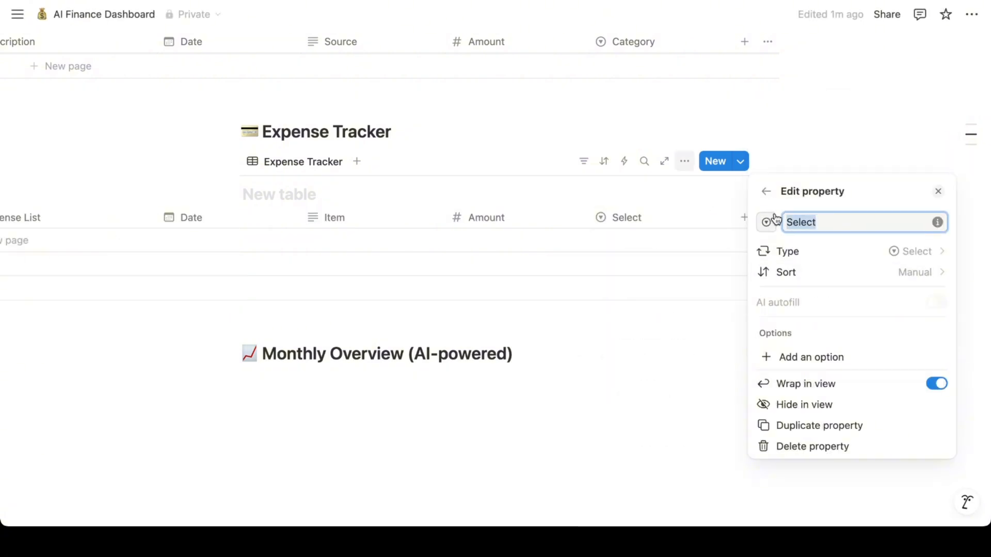
type("Category")
Add the options Rent, Bills and Grocery to the Expense Tracker's Category property
left_click(818, 356)
type("Rent")
key("Return")
type("B")
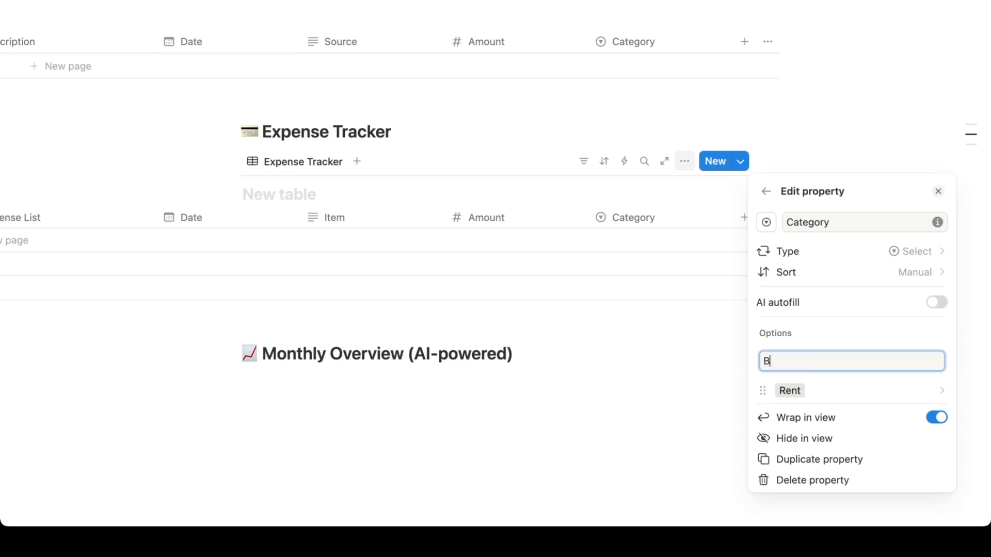
type("ills")
key("Return")
type("Gro")
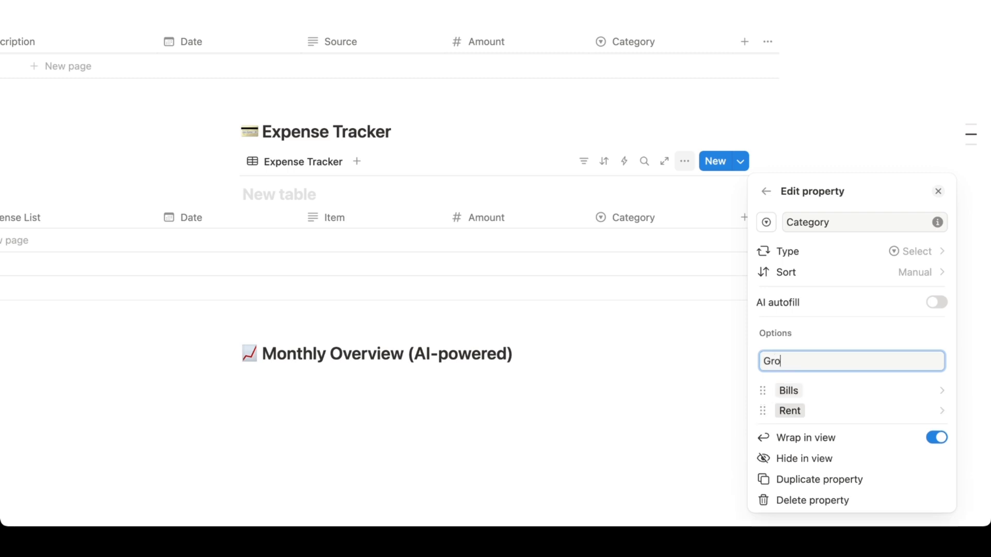
type("cery")
key("Return")
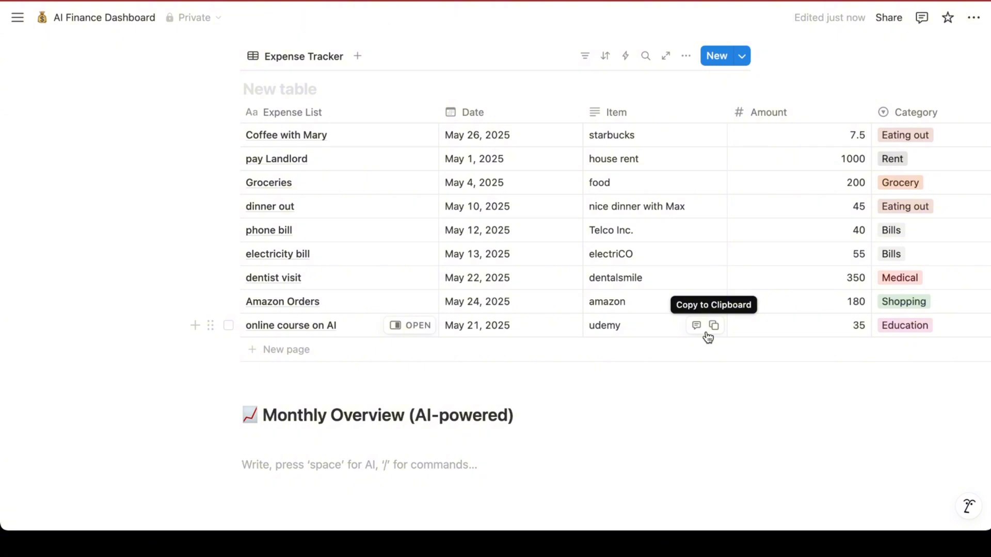
Under Monthly Overview, write "Here is my Income and Expense for the past 30 days" and paste copies of all Income Tracker entries below it
type("Here is my Income and Expense for the past 30 days")
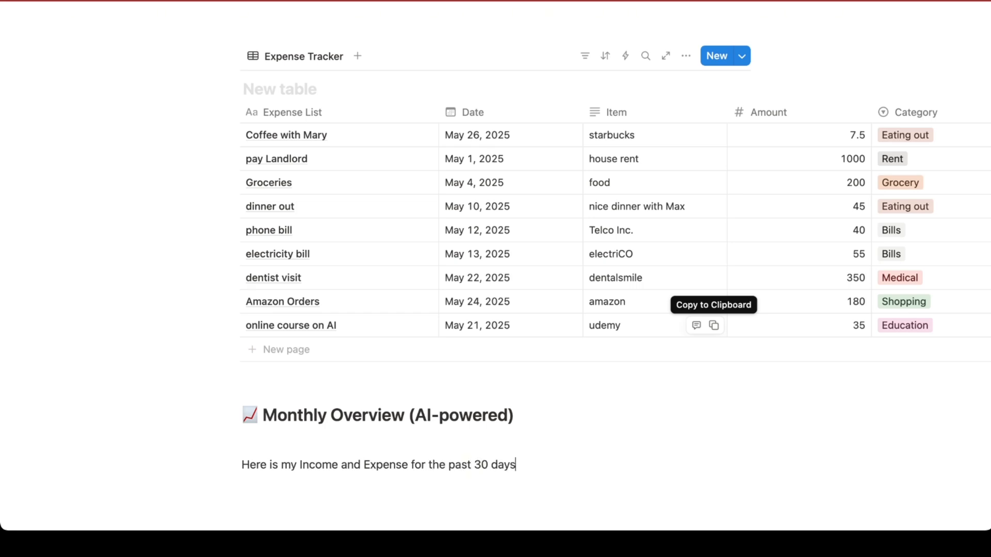
key("Return")
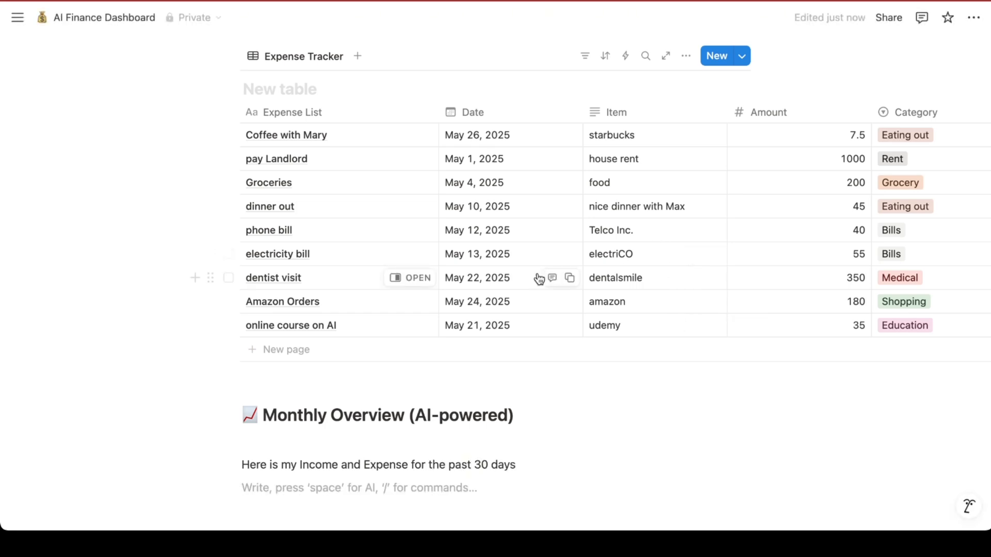
scroll(537, 277, "up", 10)
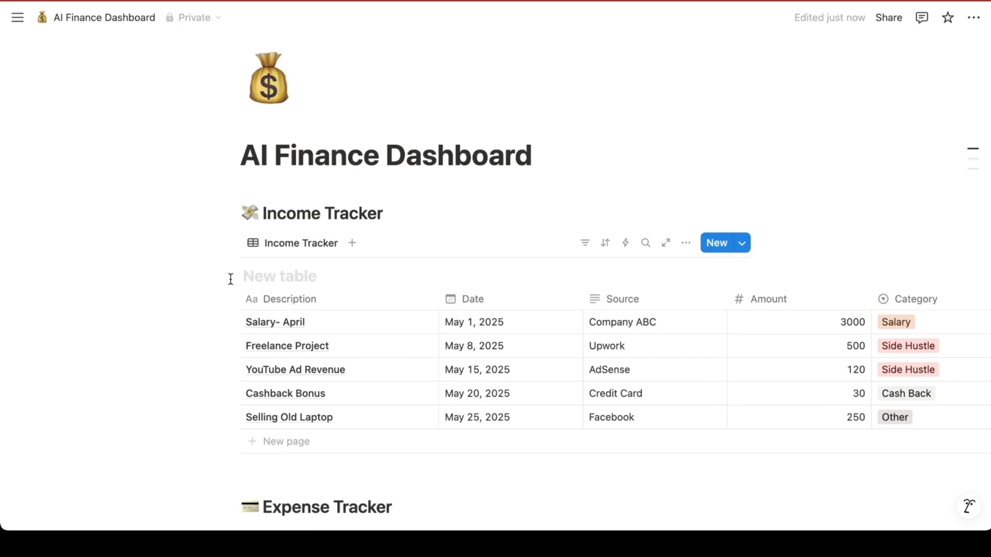
left_click_drag(230, 279, 592, 464)
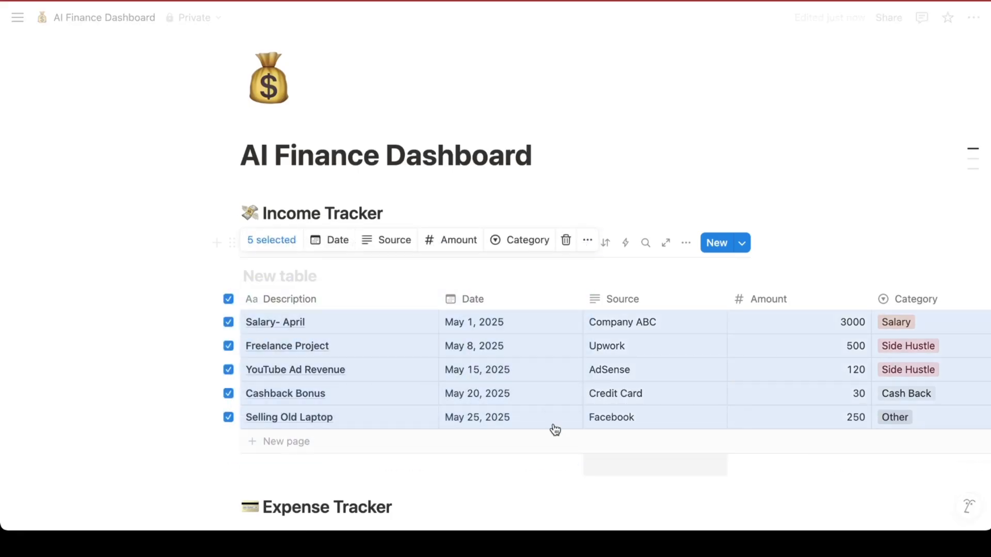
scroll(552, 429, "down", 10)
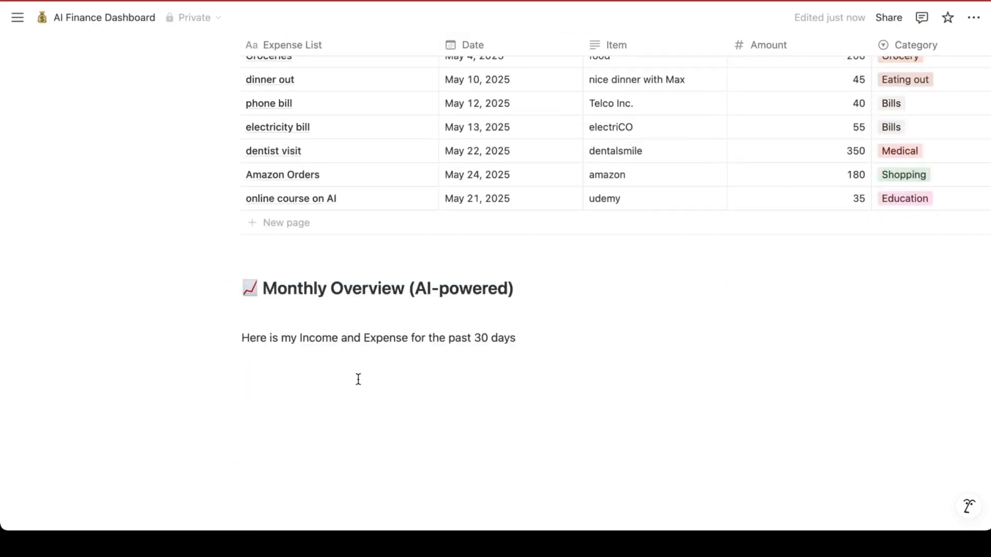
left_click(351, 371)
type("Salary- April Freelance Project YouTube Ad Revenue Cashback Bonus Selling Old Laptop")
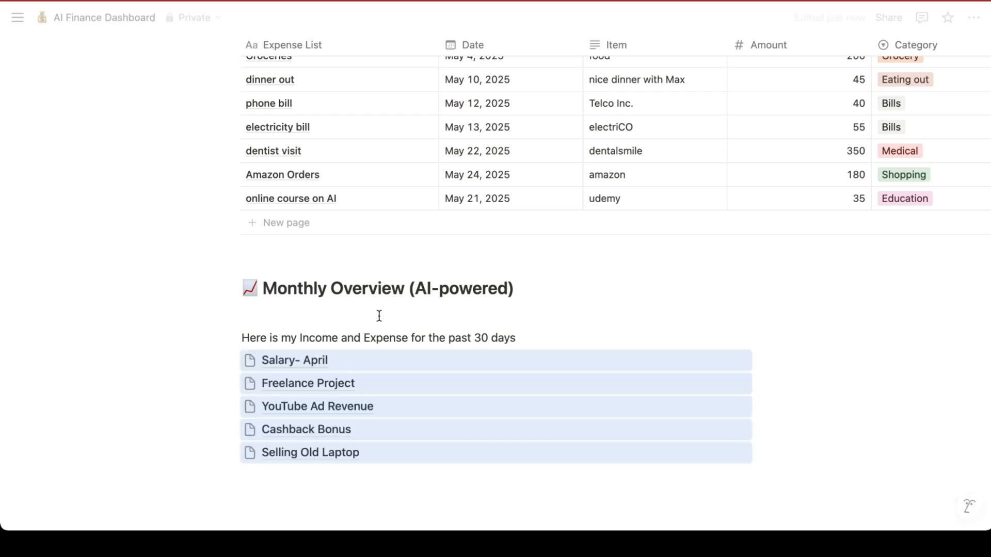
Copy all Expense Tracker entries and paste them below the income entries in the Monthly Overview section
scroll(379, 319, "up", 3)
scroll(380, 322, "up", 2)
left_click_drag(236, 181, 436, 440)
scroll(433, 433, "down", 6)
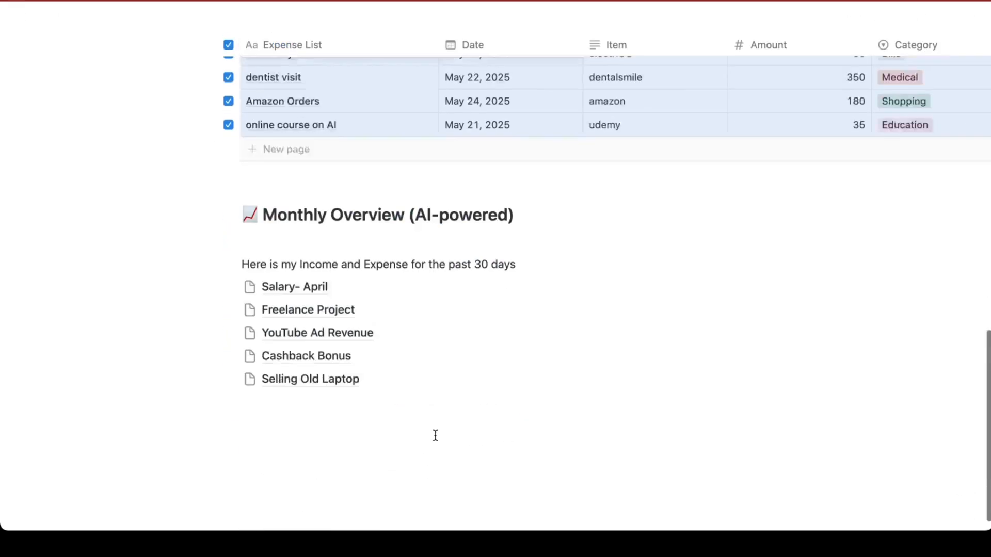
left_click(364, 398)
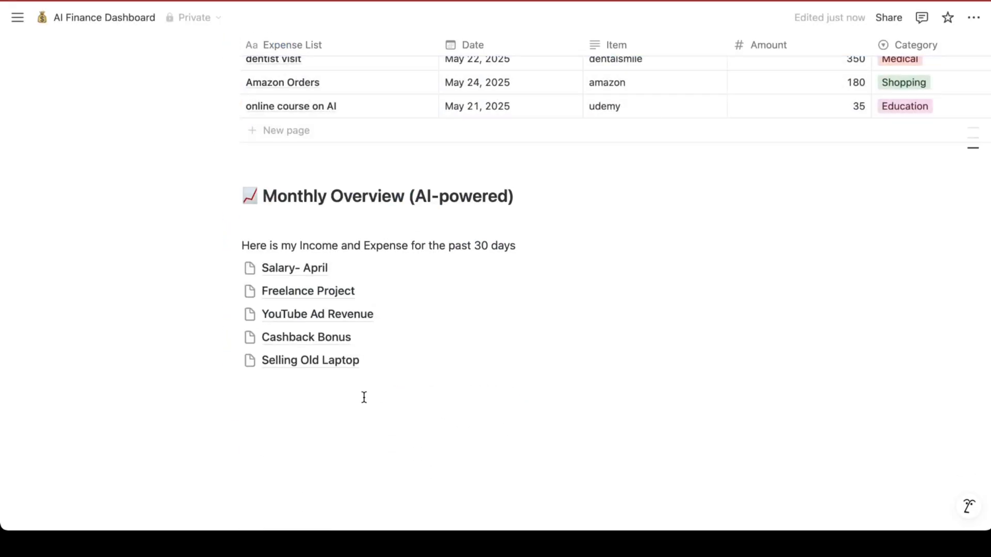
left_click(289, 401)
key("ctrl+v")
scroll(480, 294, "down", 4)
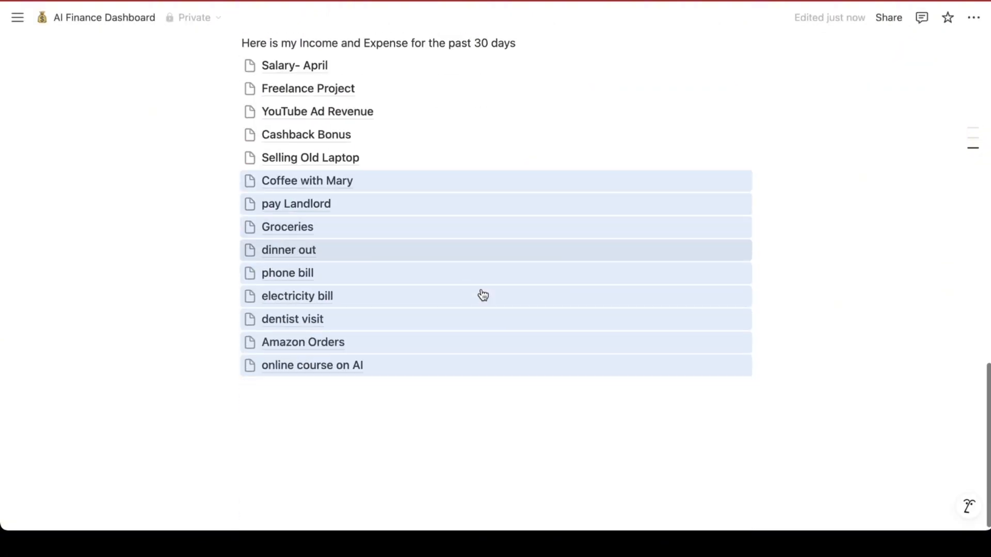
Open an AI prompt below the Monthly Overview entries and paste all the copied income and expense entries into it
left_click(446, 412)
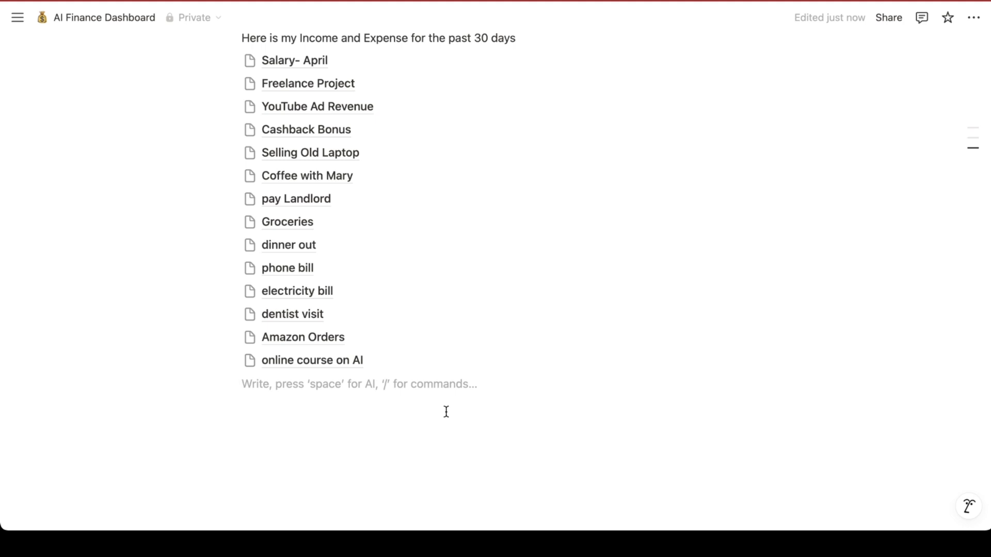
key("space")
scroll(407, 266, "up", 4)
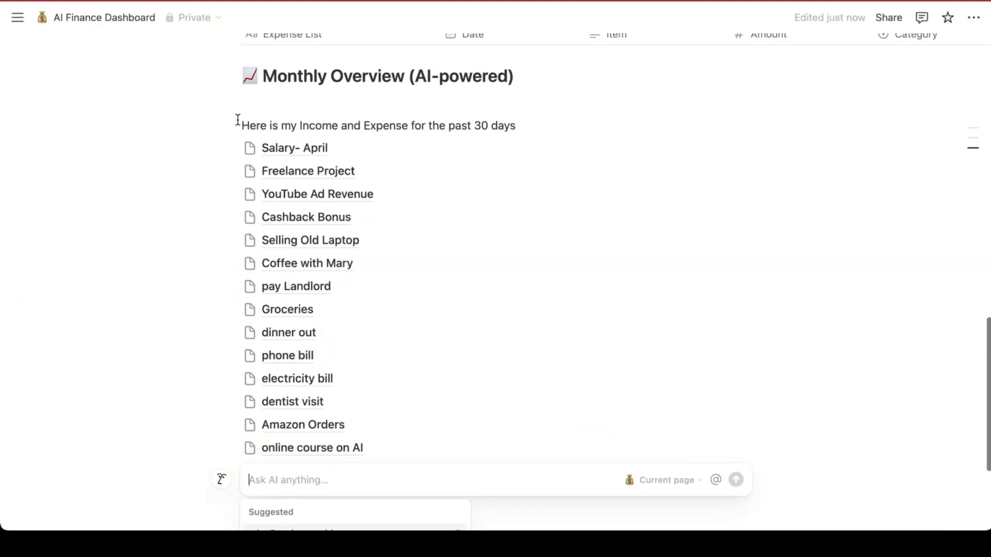
left_click_drag(232, 137, 417, 452)
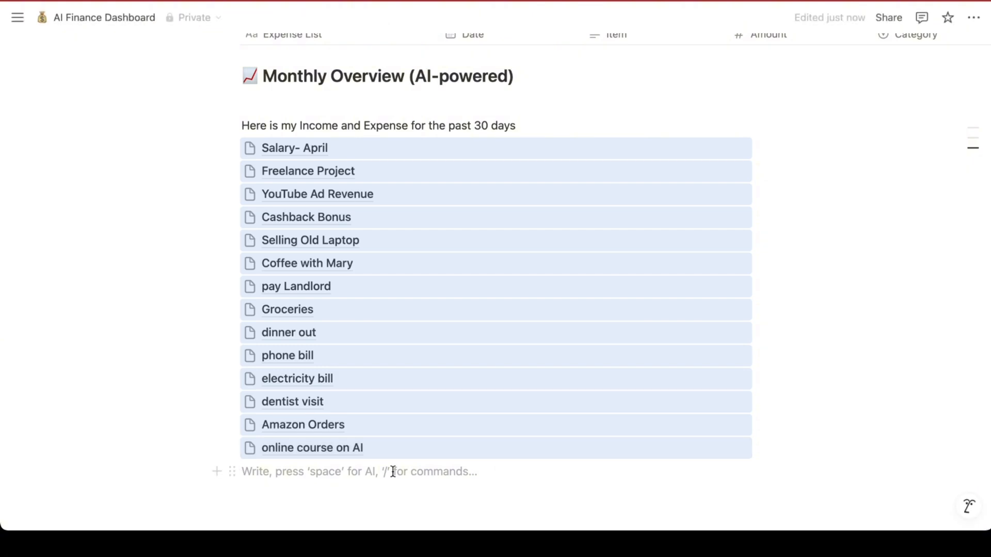
scroll(392, 444, "down", 2)
key("space")
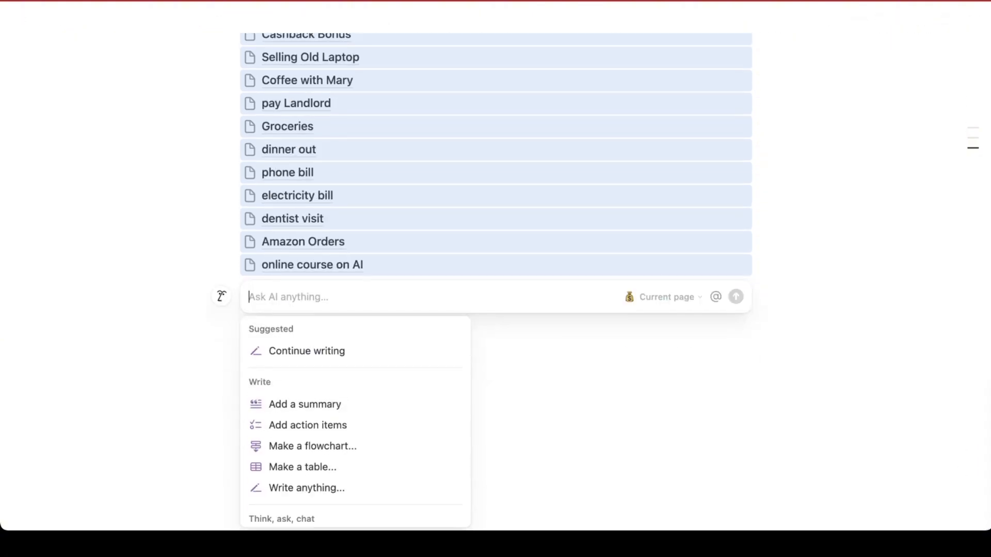
key("super+v")
scroll(379, 449, "down", 2)
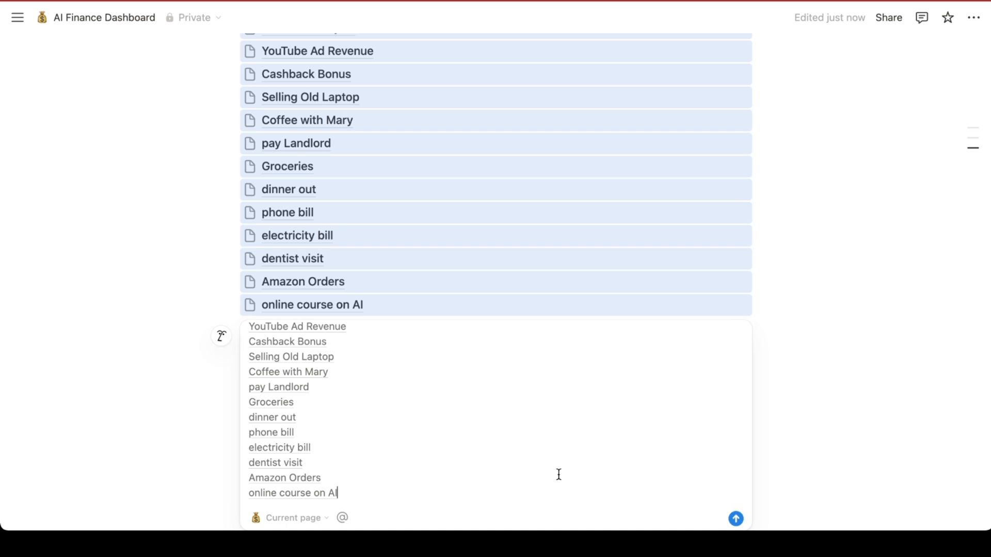
Ask the page's AI "What category am I overspending in?" and accept its answer into the page
key("super+a")
key("BackSpace")
type("What category am I overspending in?")
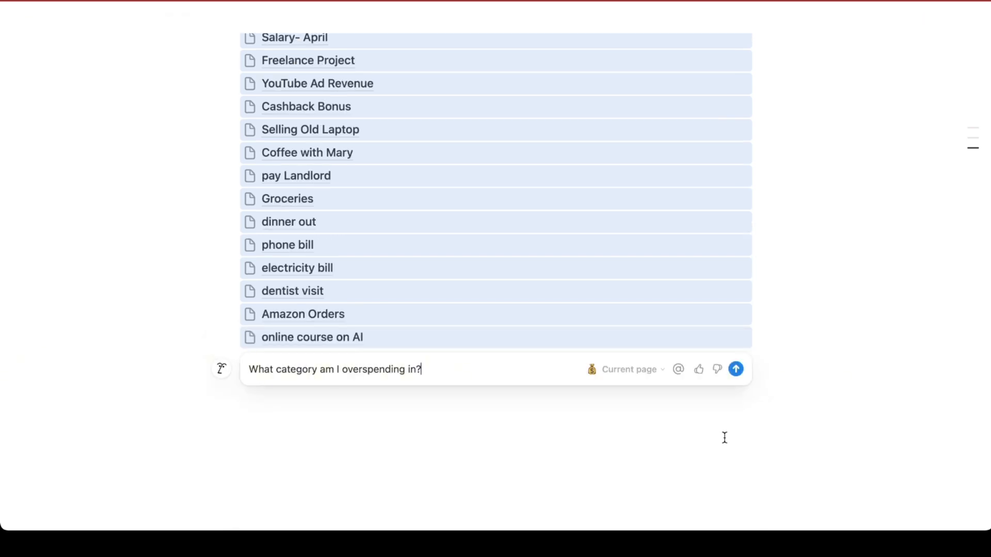
key("Return")
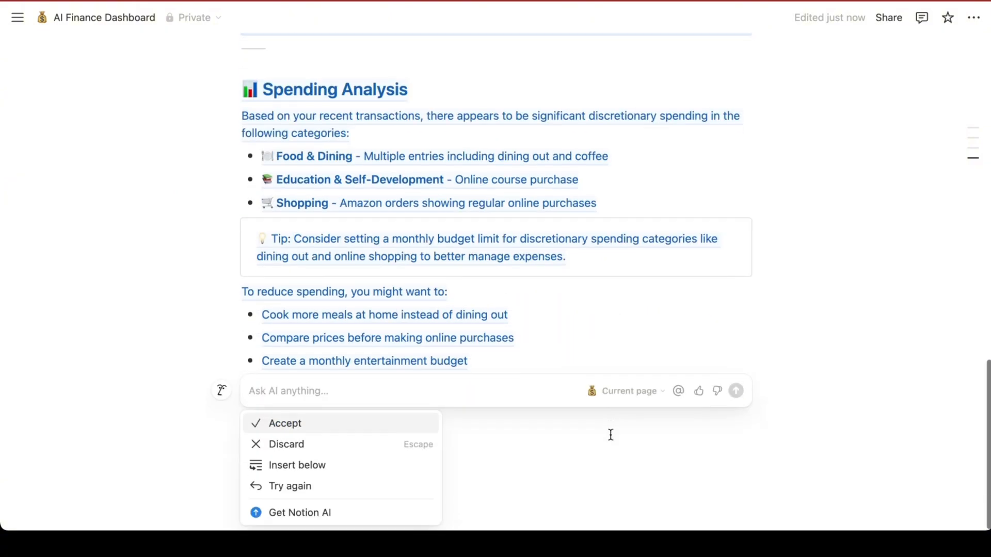
key("Return")
Ask the page's AI "Which week had the highest expenses?" and accept its answer below the spending analysis
type("Which week had the highest expenses?")
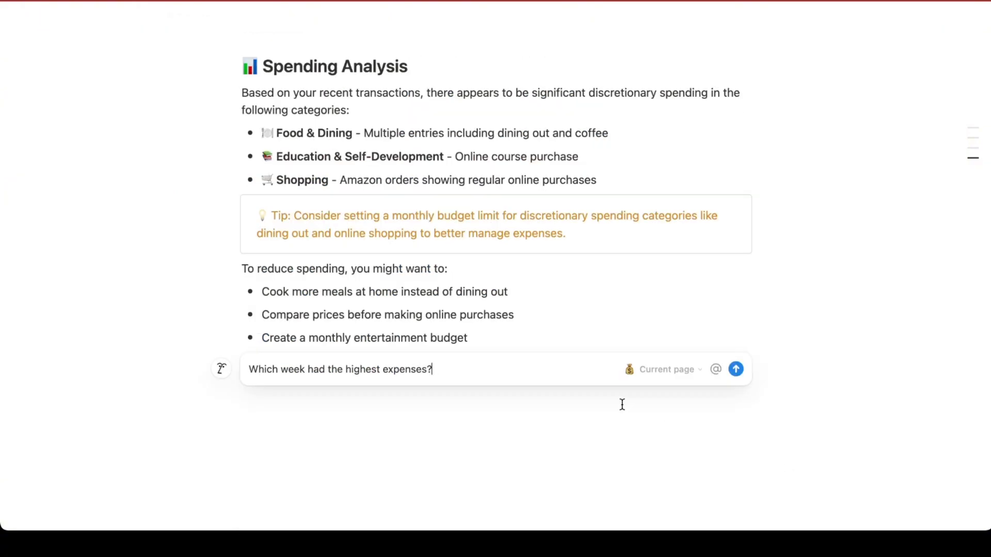
key("Return")
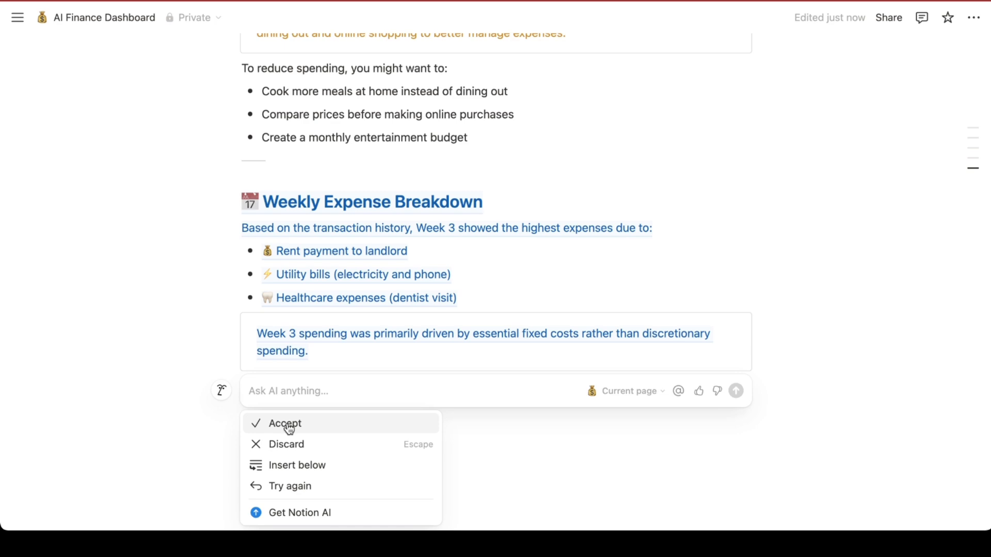
left_click(287, 424)
Ask the page's AI "How can I optimize my budget for next month?" and accept the generated plan
key("space")
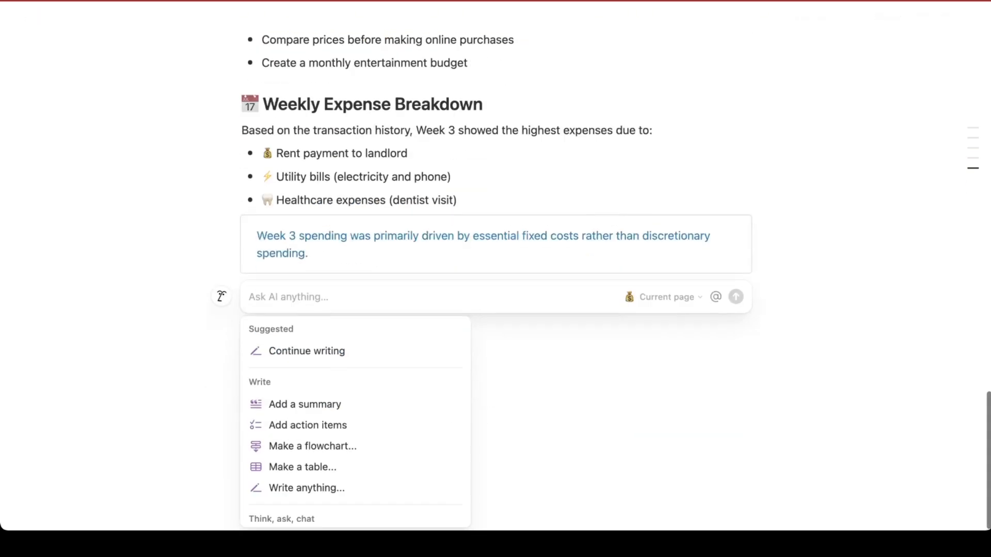
type("How can I optimize my budget for next month?")
key("Return")
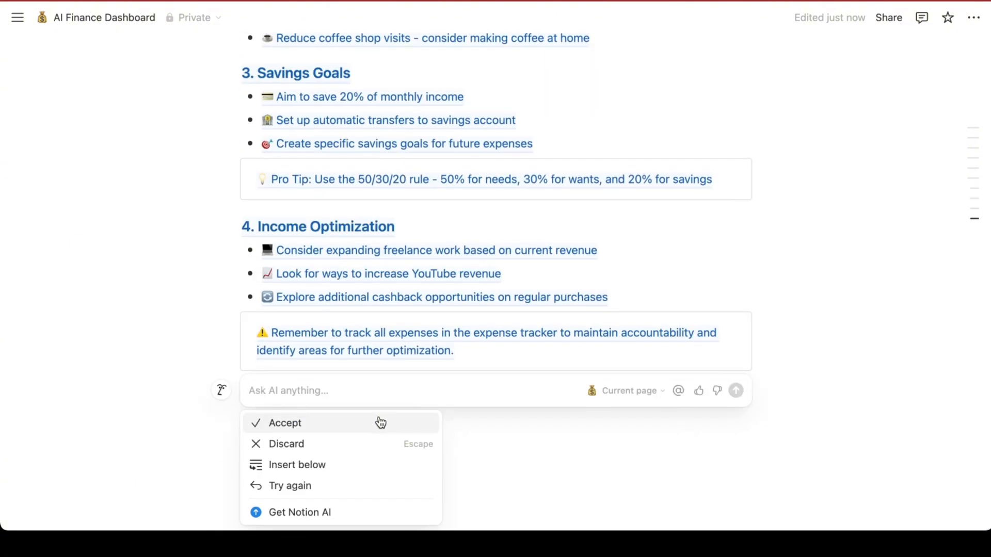
left_click(380, 422)
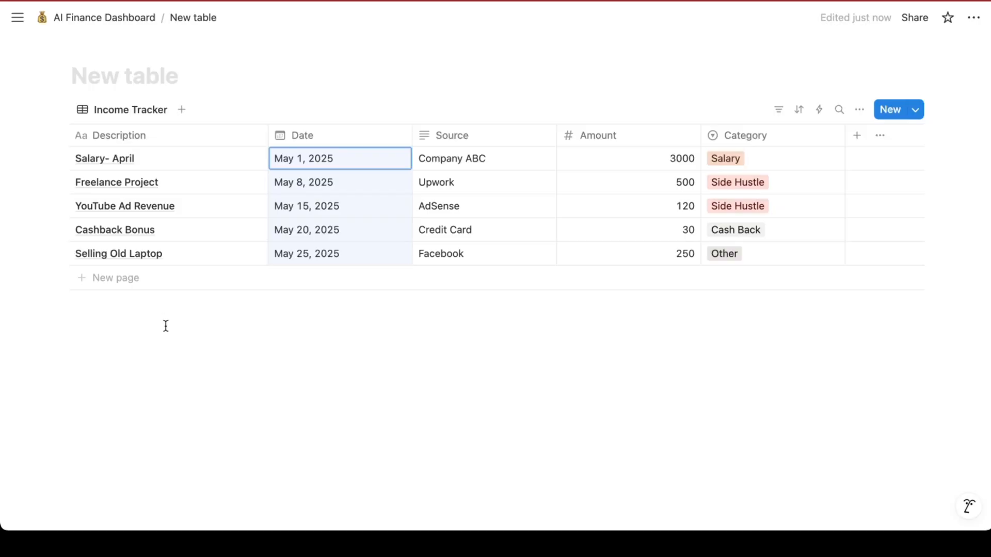
Capture screenshots of the Income Tracker and Expense Tracker tables and attach both to a new ChatGPT chat
key("ctrl+v")
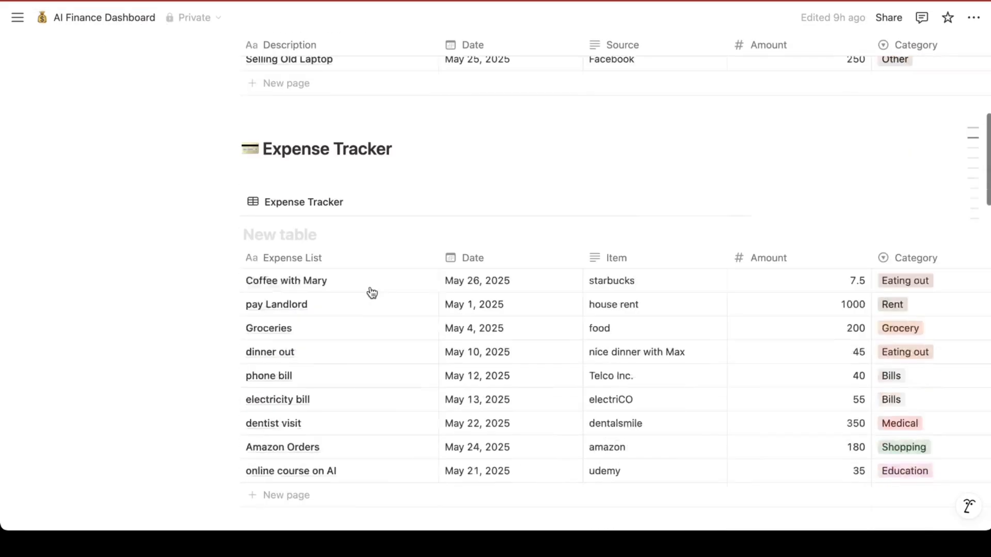
scroll(371, 293, "down", 3)
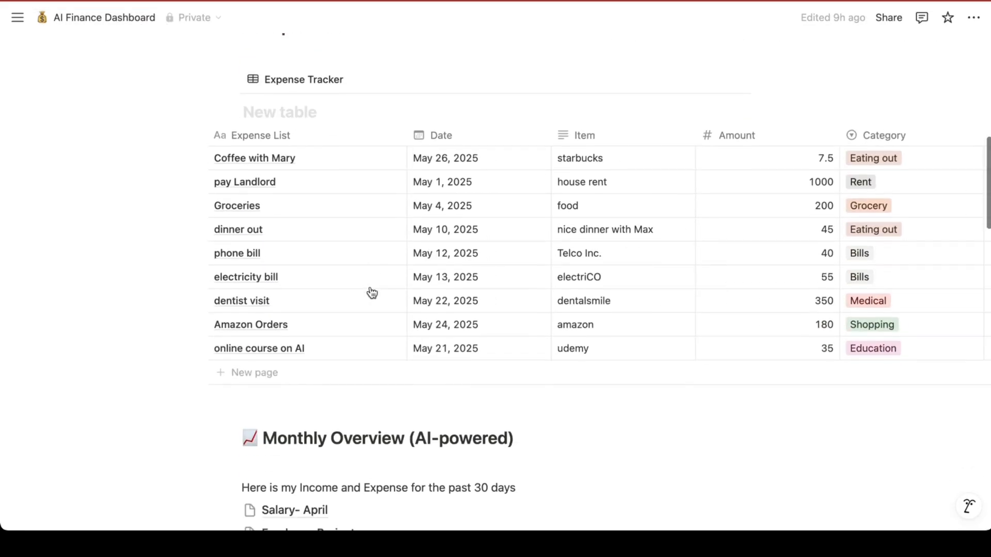
key("super+shift+4")
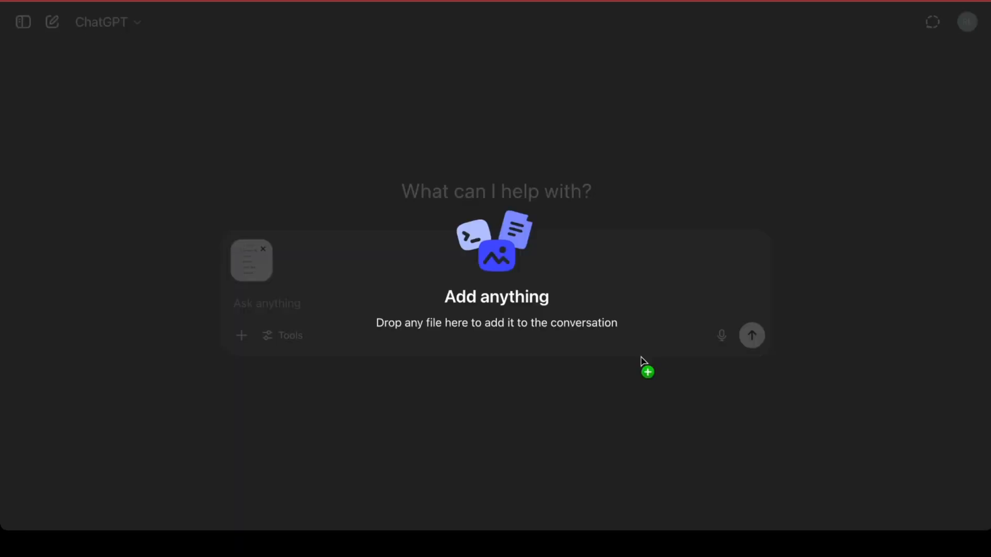
left_click_drag(645, 367, 640, 361)
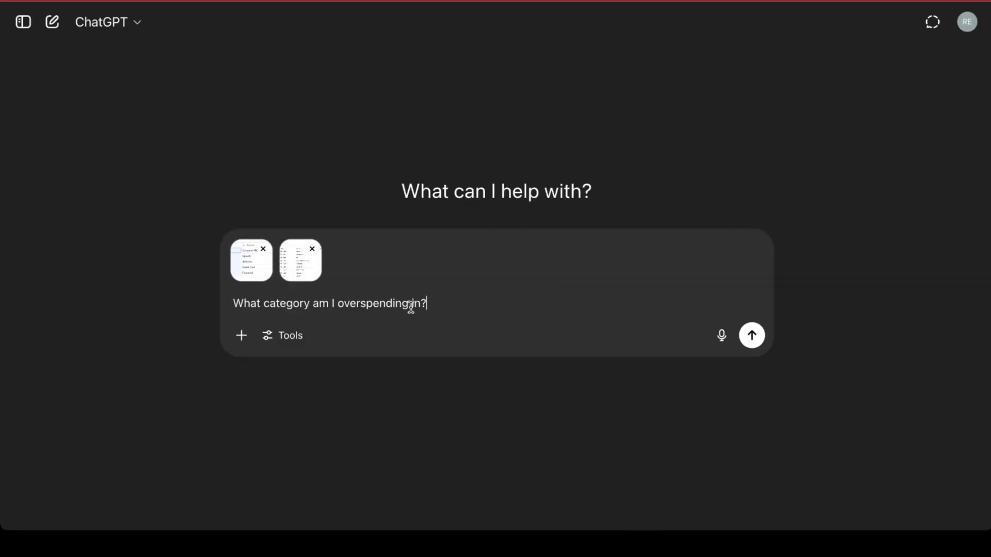
Ask ChatGPT "What category am I overspending in?" and compare its answer with the Spending Analysis on the Notion page
key("Return")
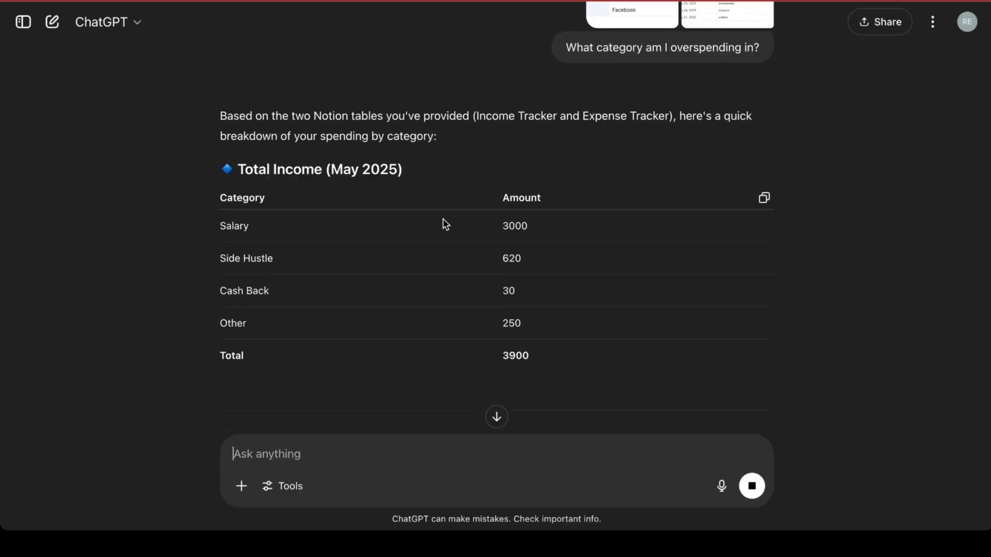
scroll(443, 218, "down", 15)
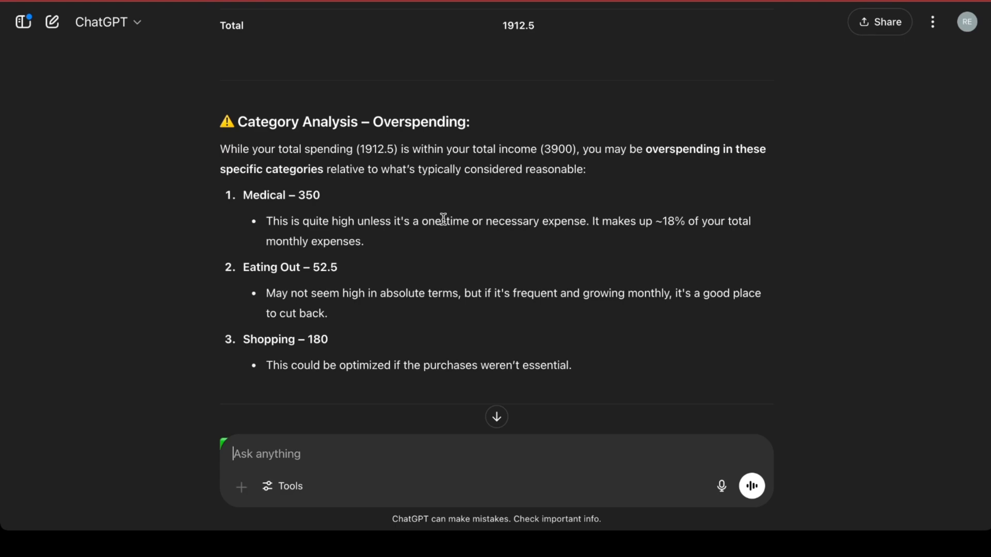
scroll(446, 235, "down", 7)
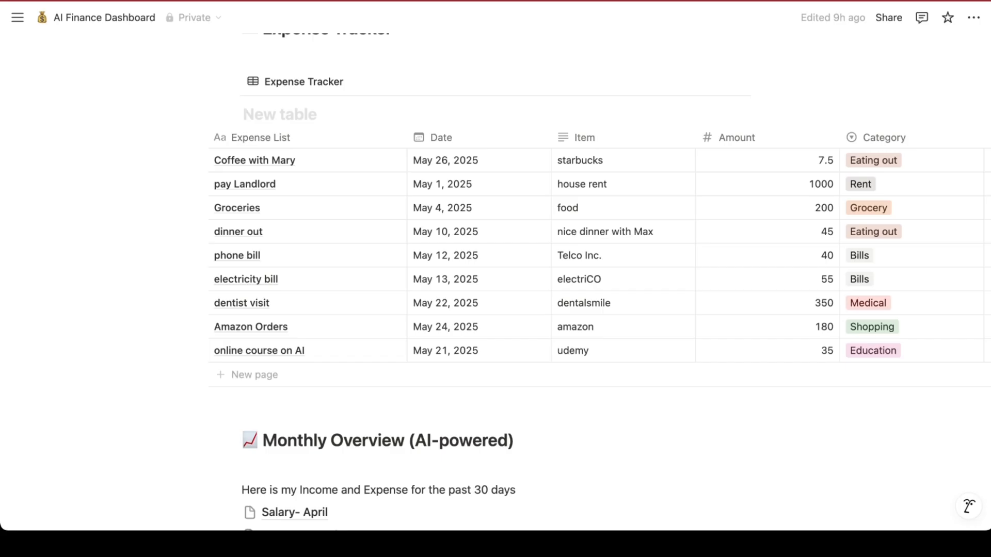
scroll(370, 283, "down", 11)
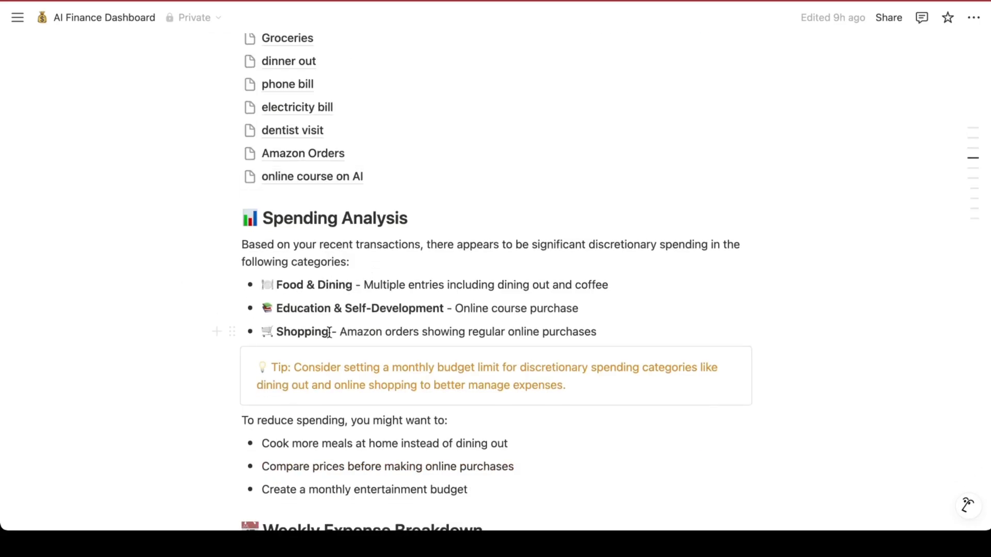
scroll(322, 372, "down", 2)
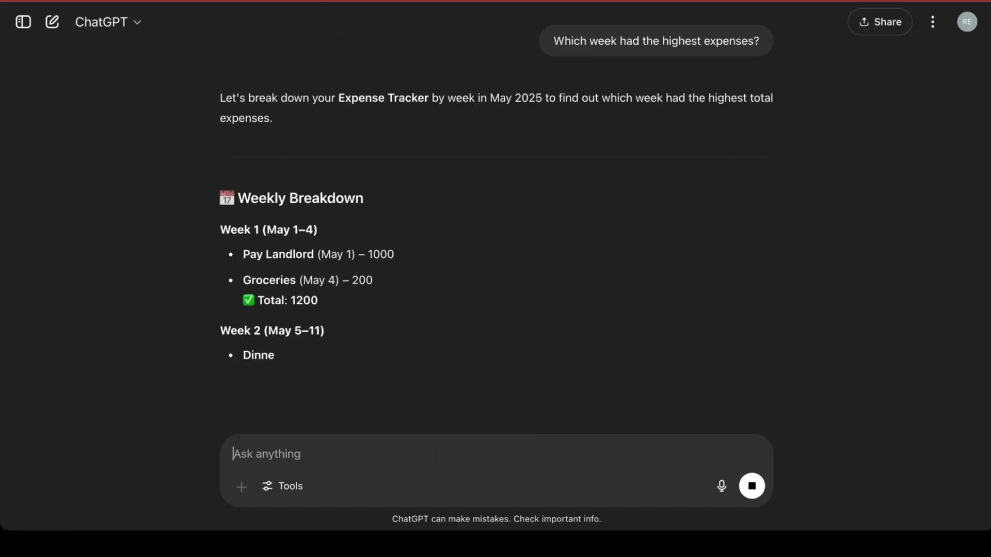
Ask ChatGPT "Which week had the highest expenses?" and compare its answer with the Weekly Expense Breakdown in Notion
scroll(369, 252, "down", 8)
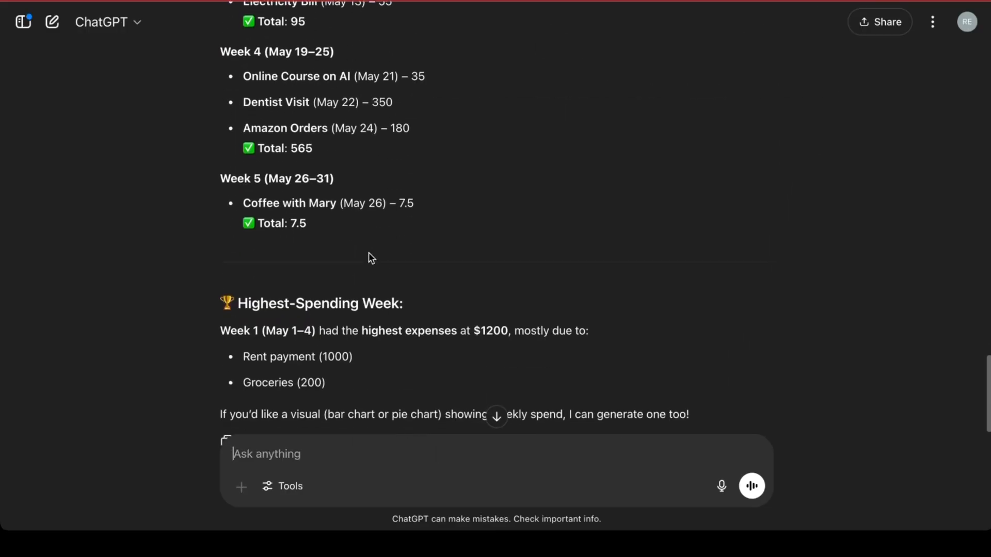
scroll(368, 253, "down", 2)
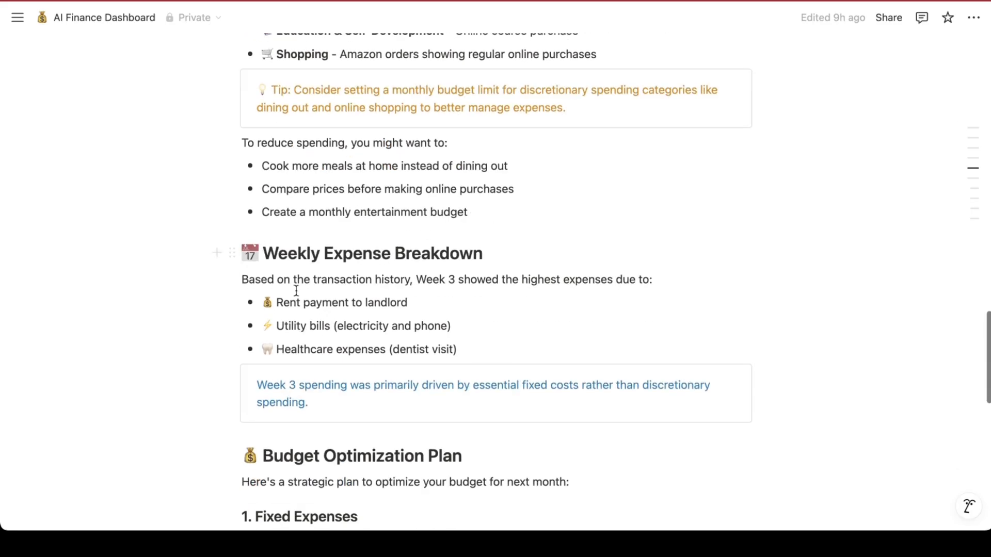
scroll(416, 355, "down", 2)
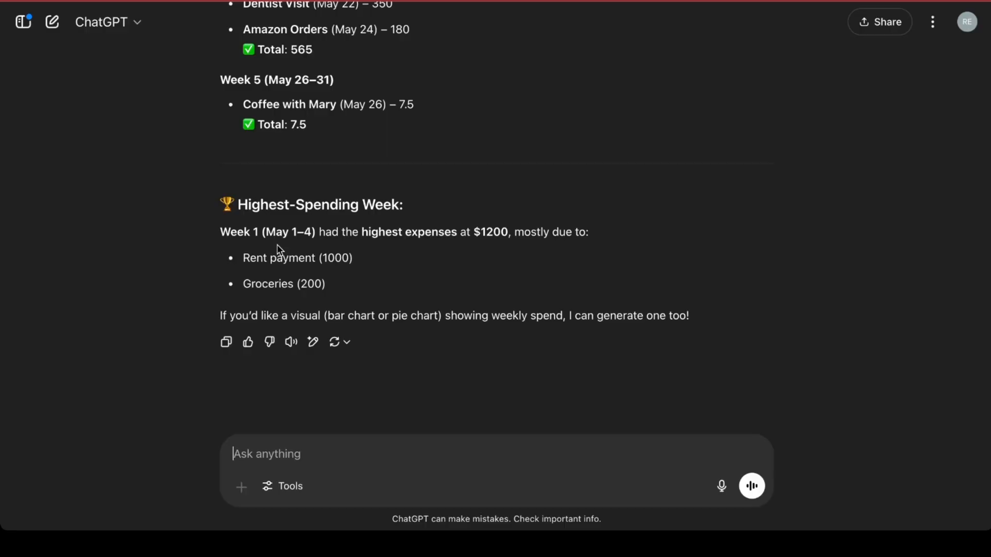
Ask ChatGPT "How can I optimize my budget for next month?" and compare its plan with Notion's Budget Optimization Plan
type("How can I optimize my budget for next month?")
key("Return")
scroll(462, 93, "down", 5)
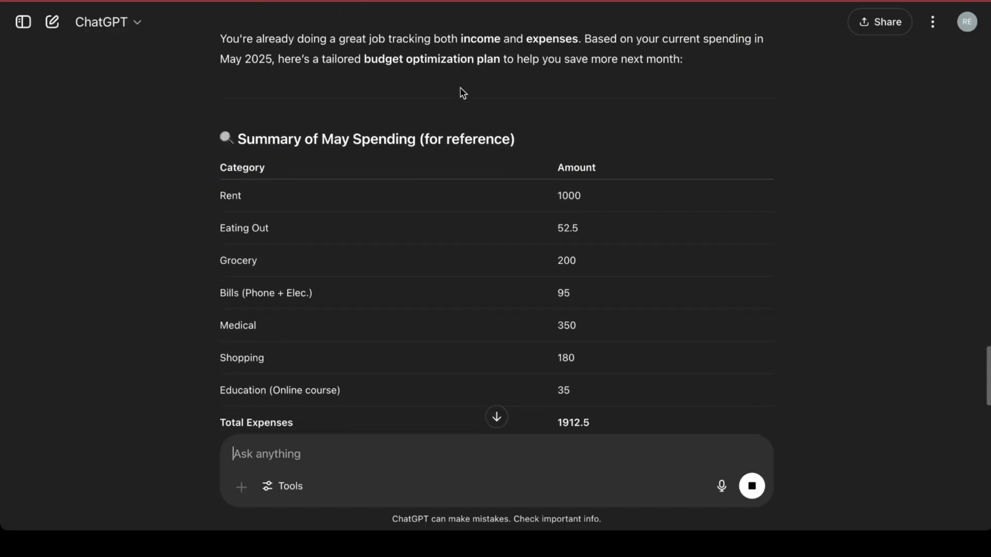
scroll(438, 276, "down", 4)
scroll(489, 312, "down", 3)
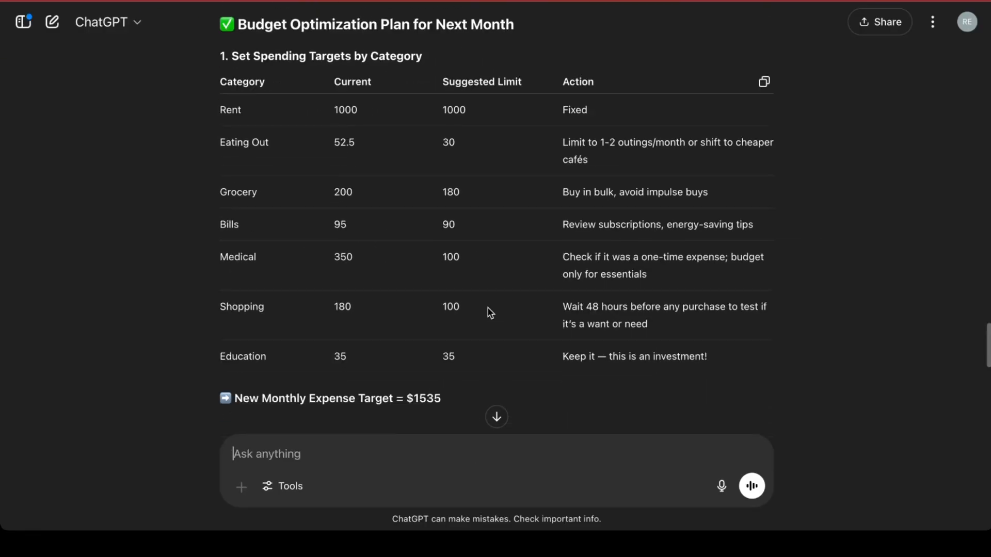
scroll(490, 313, "down", 2)
scroll(490, 313, "down", 3)
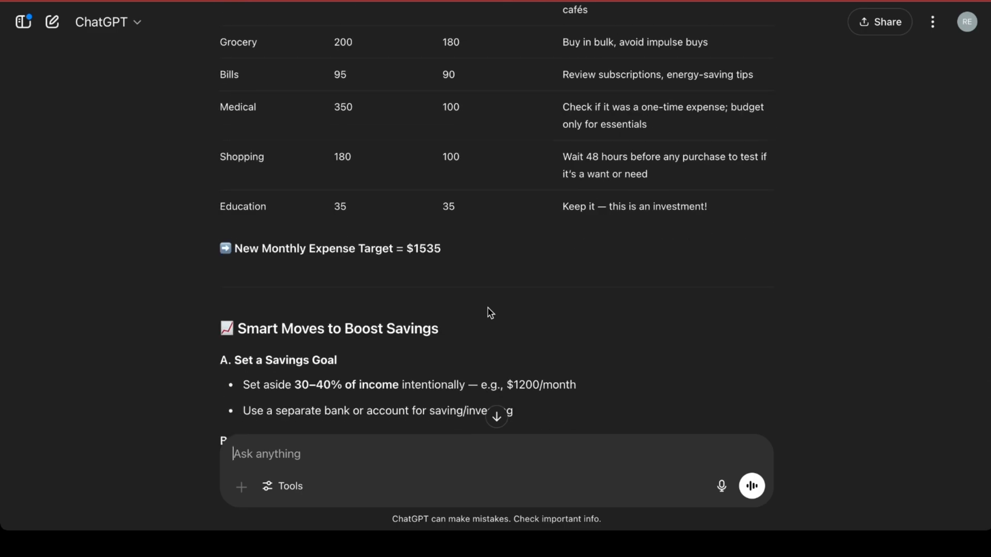
scroll(490, 313, "down", 3)
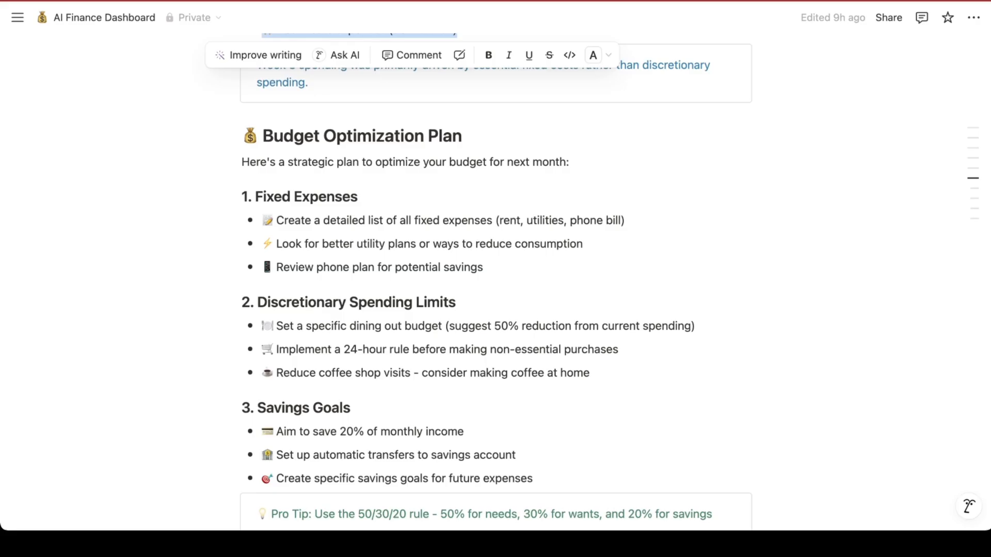
scroll(398, 206, "down", 5)
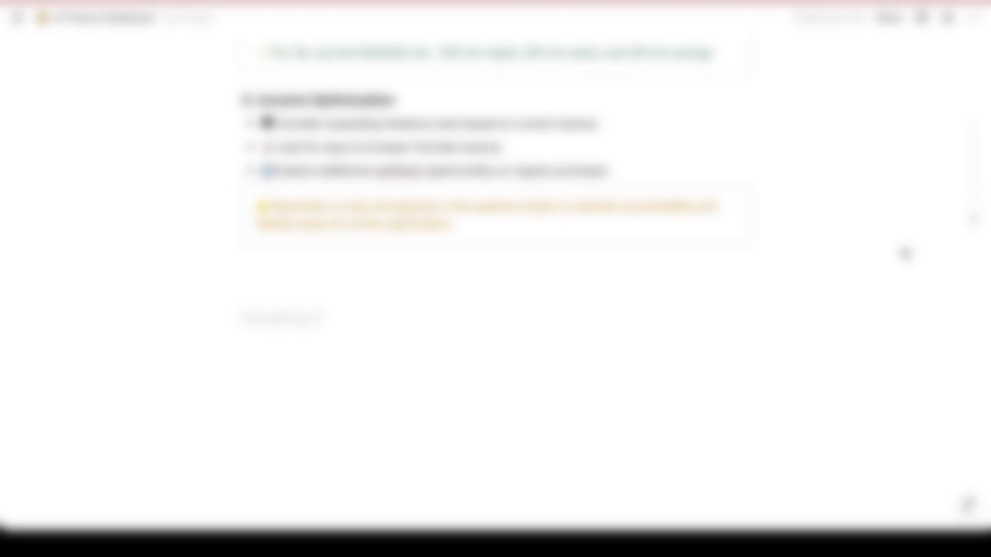
Add the heading "Monthly Goal Summary" at the end of the Notion page and insert a new table database below it
type("Monthly Goal Summary")
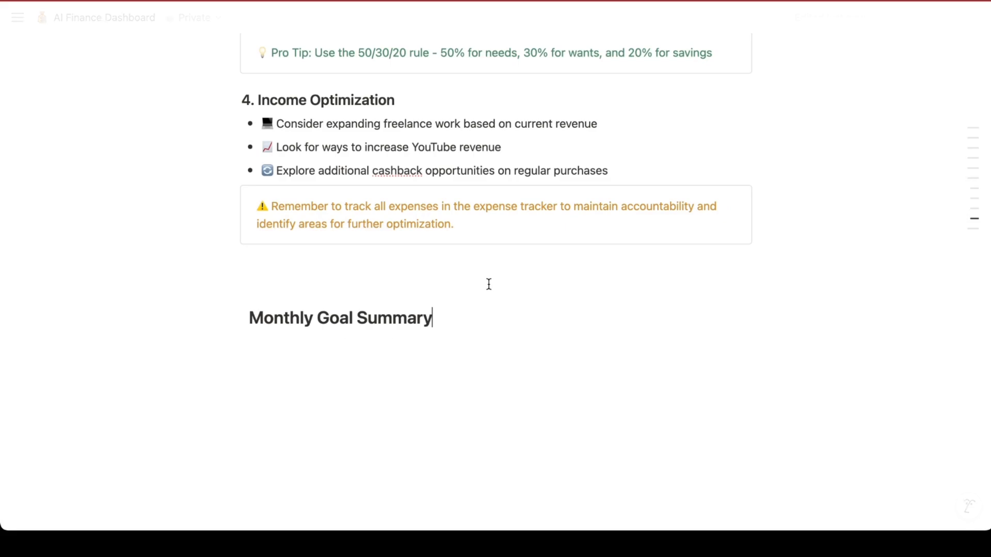
key("Return")
type("/ta")
key("Return")
Rename the new table's view to "Monthly Goals"
left_click(278, 170)
left_click(277, 170)
left_click(281, 216)
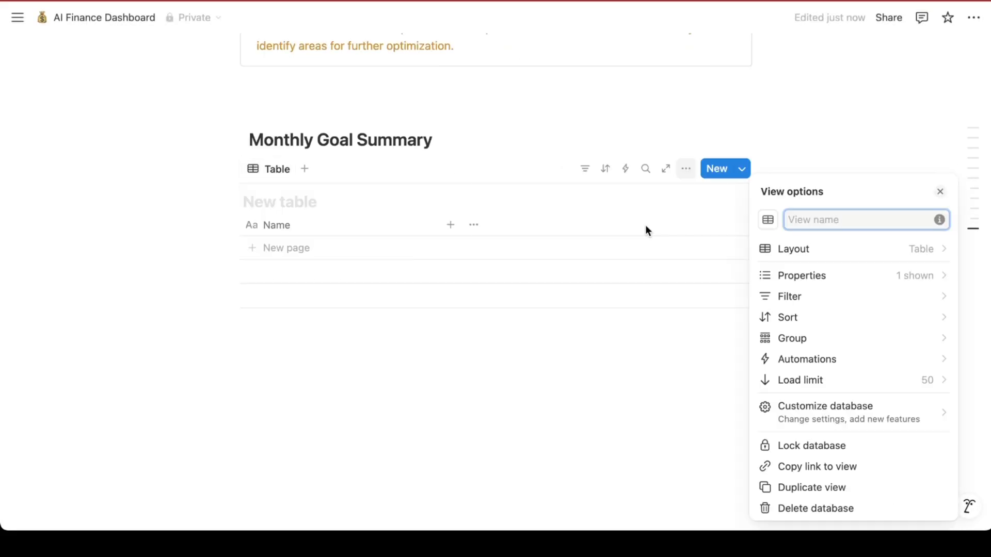
left_click(491, 202)
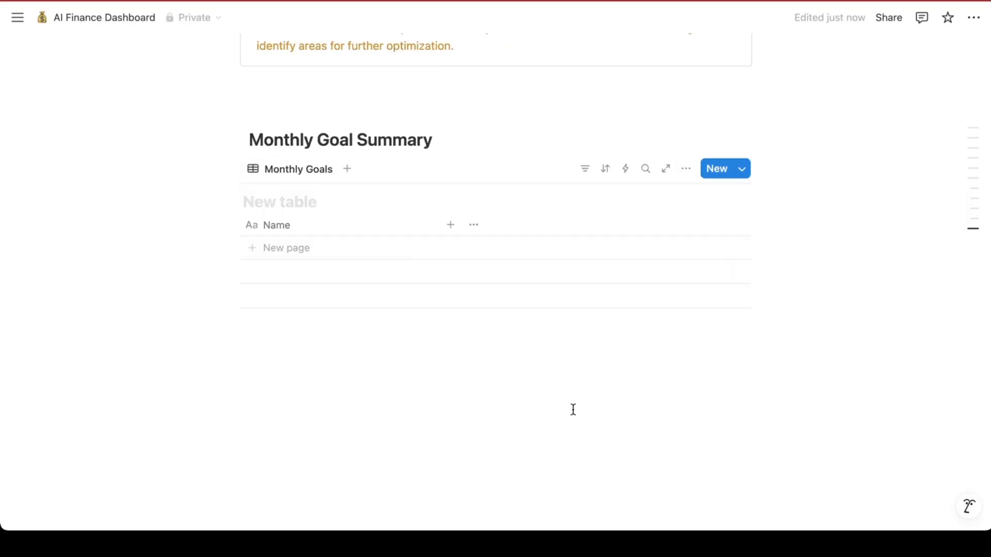
Add a Select property named "Month" to the Monthly Goals table
left_click(450, 225)
type("sele")
left_click(808, 276)
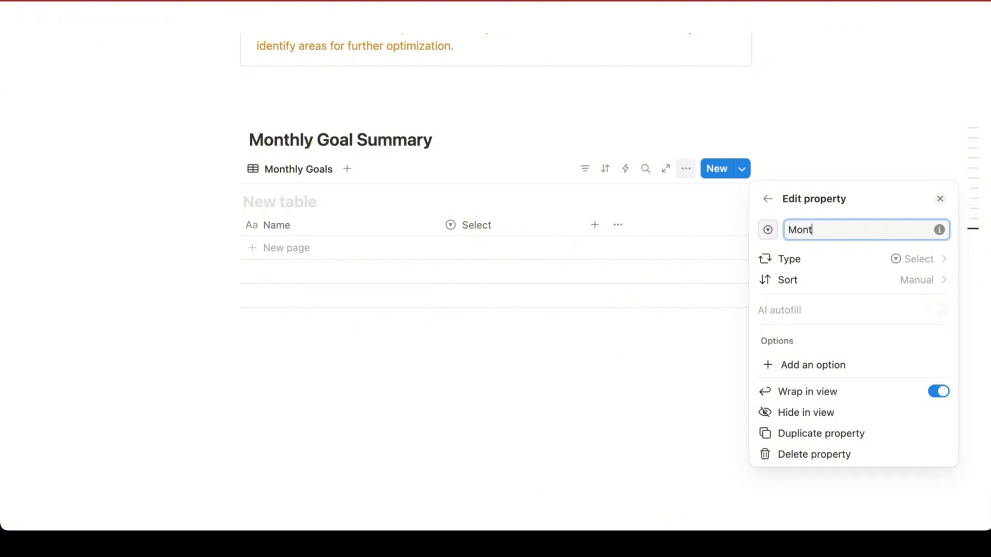
Add the options May, June and July to the Month property
left_click(825, 366)
type("May")
key("Return")
type("June")
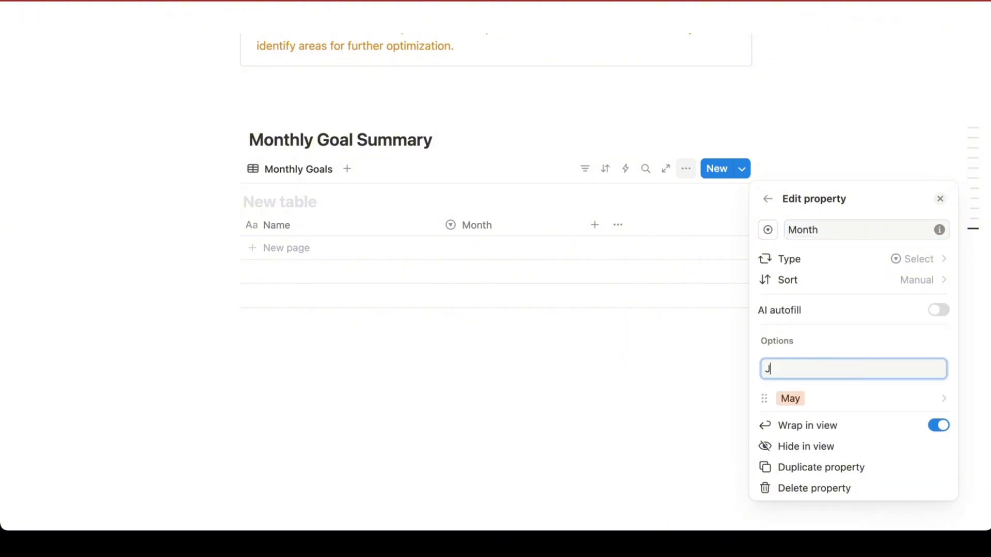
key("Return")
type("July")
key("Return")
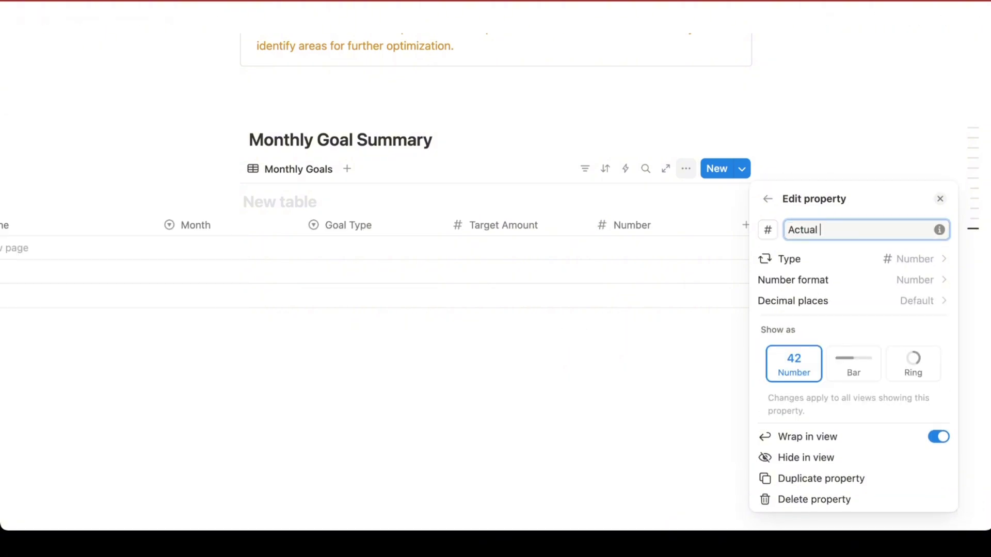
Complete the Actual Amount number property and add a formula property named "Status" to the Monthly Goals table
left_click(549, 350)
left_click(746, 226)
type("Status")
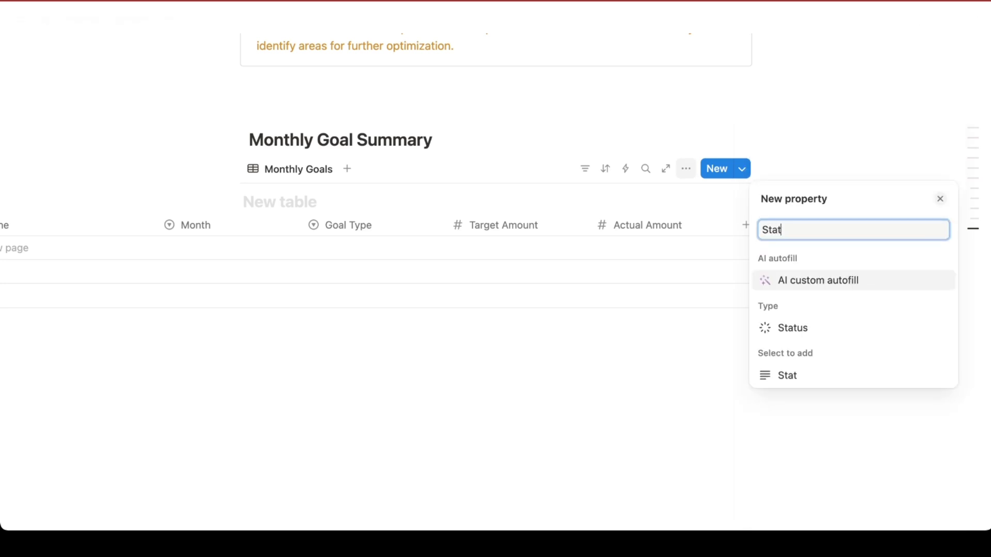
key("BackSpace")
key("BackSpace")
key("BackSpace")
key("BackSpace")
key("BackSpace")
key("BackSpace")
scroll(826, 367, "down", 3)
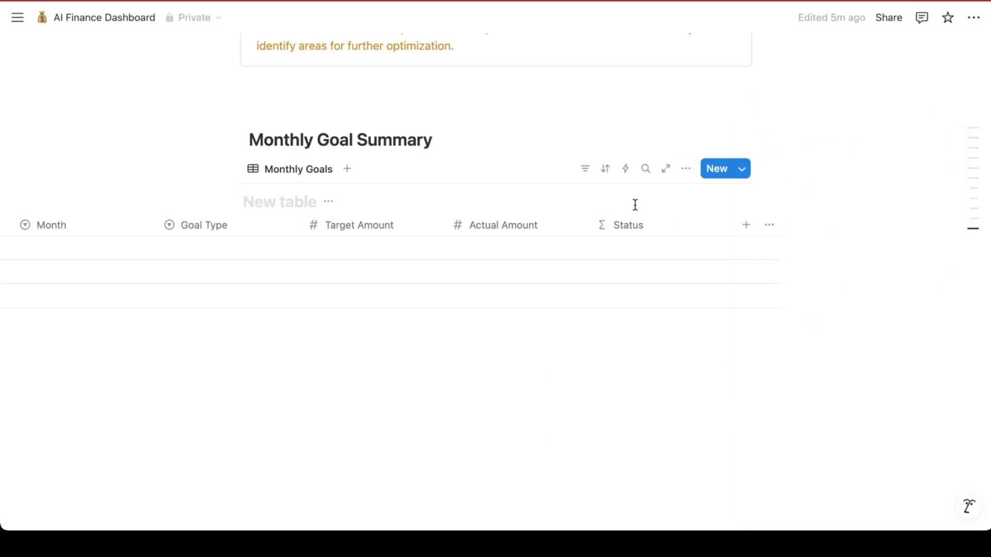
Set the Status formula to if(Actual Amount >= Target Amount, "✅ Met", "❌ Missed")
left_click(629, 225)
left_click(659, 281)
type("if(Actual Amount >= Target Amount, \"✅ Met\", \"❌ Missed\")")
left_click(928, 308)
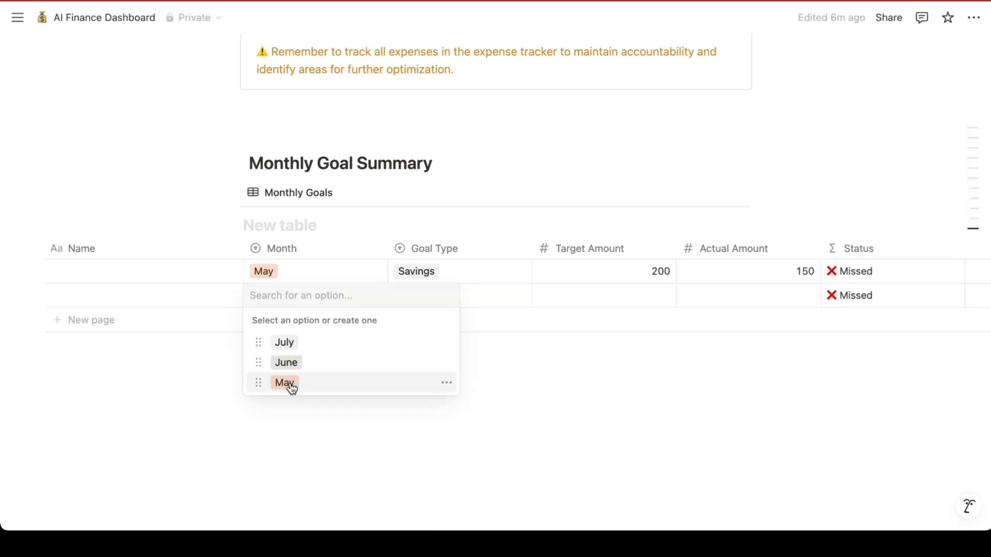
Fill the second goal row with month May, goal type Spending limit, target amount 100 and actual amount 100
left_click(288, 385)
left_click(454, 295)
left_click(467, 364)
left_click(625, 292)
type("1")
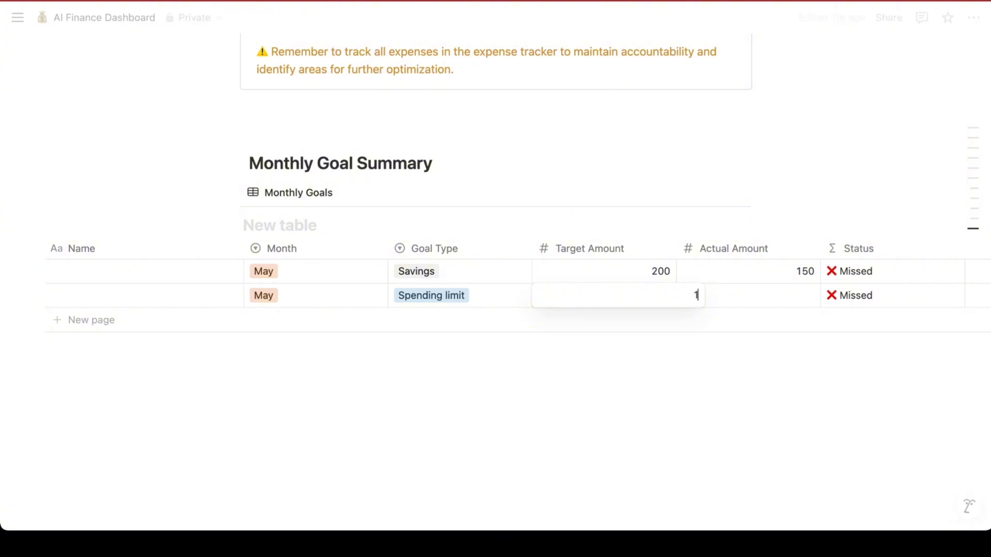
type("00")
key("Return")
left_click(765, 296)
type("100")
key("Return")
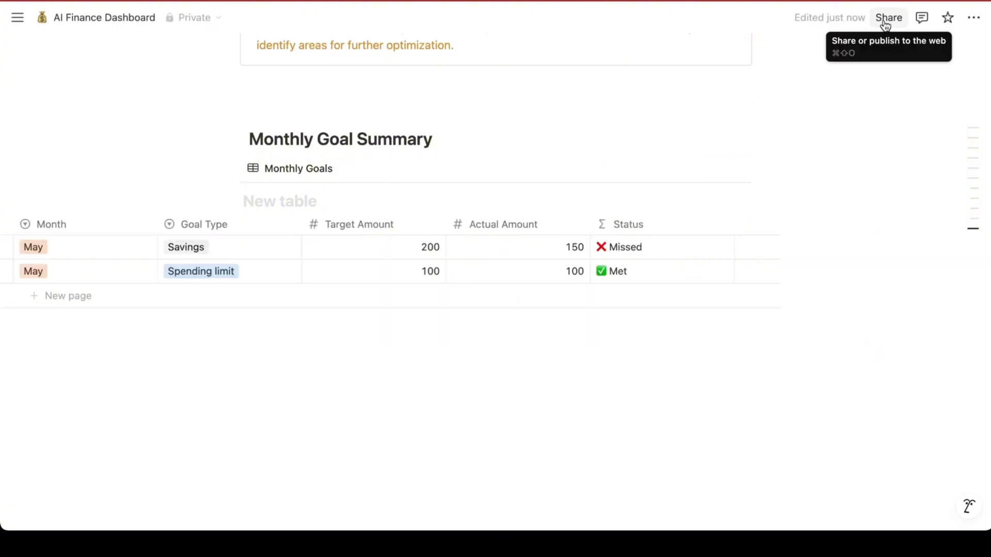
Publish the AI Finance Dashboard page to the web and view the live site down through its trackers
left_click(886, 22)
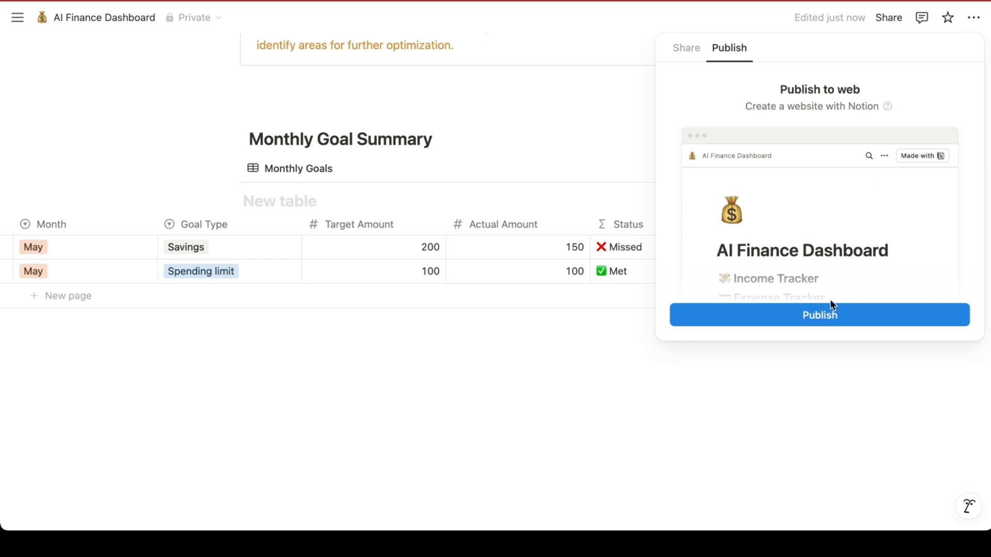
left_click(831, 316)
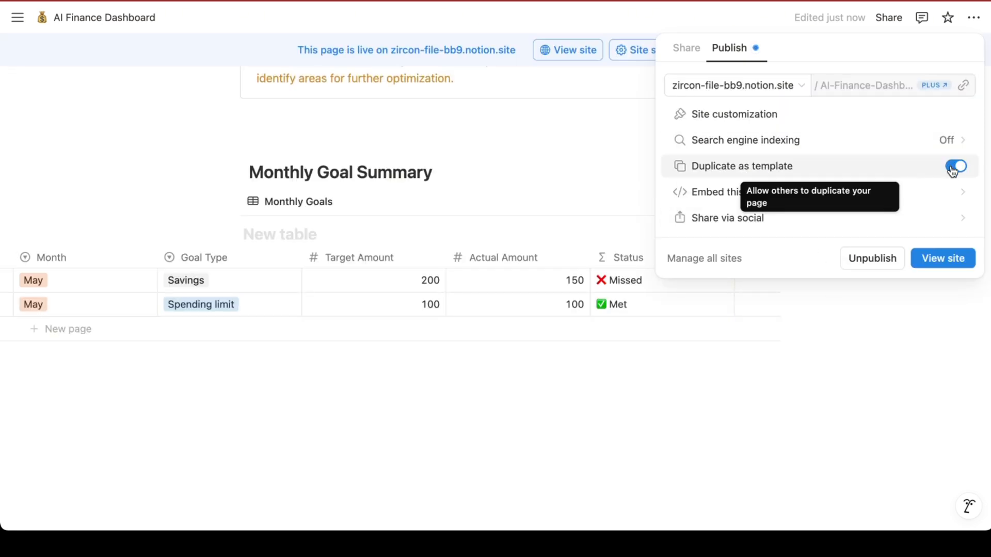
left_click(943, 260)
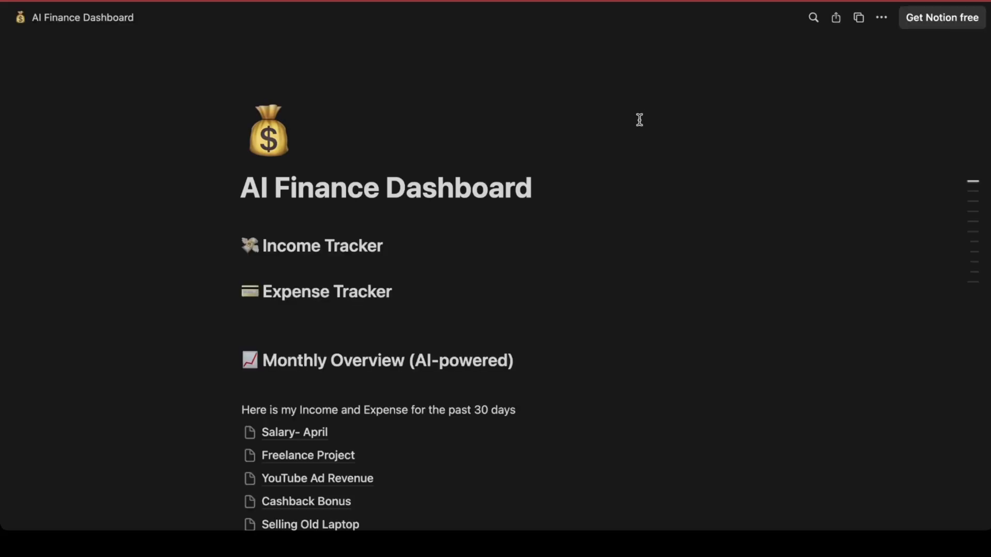
scroll(639, 120, "down", 10)
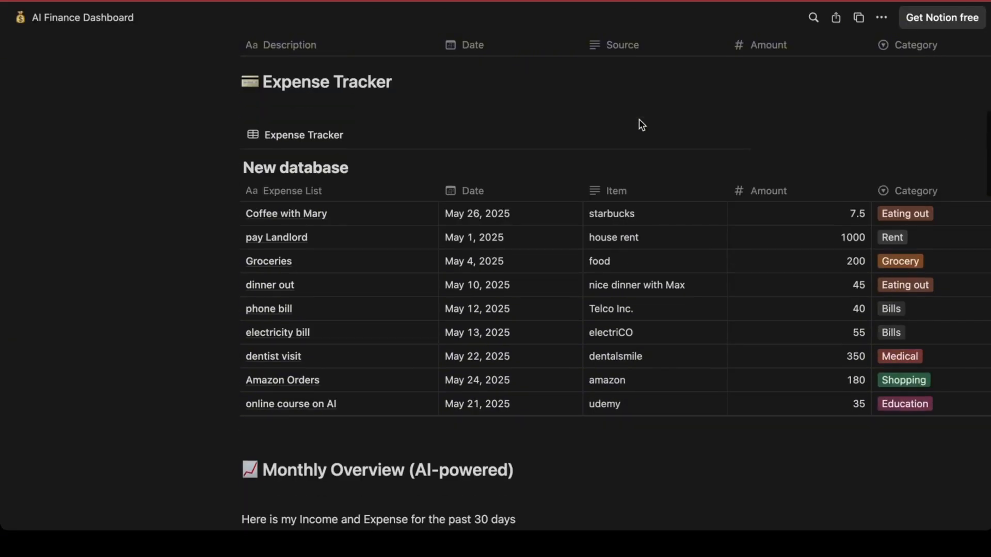
scroll(641, 125, "down", 10)
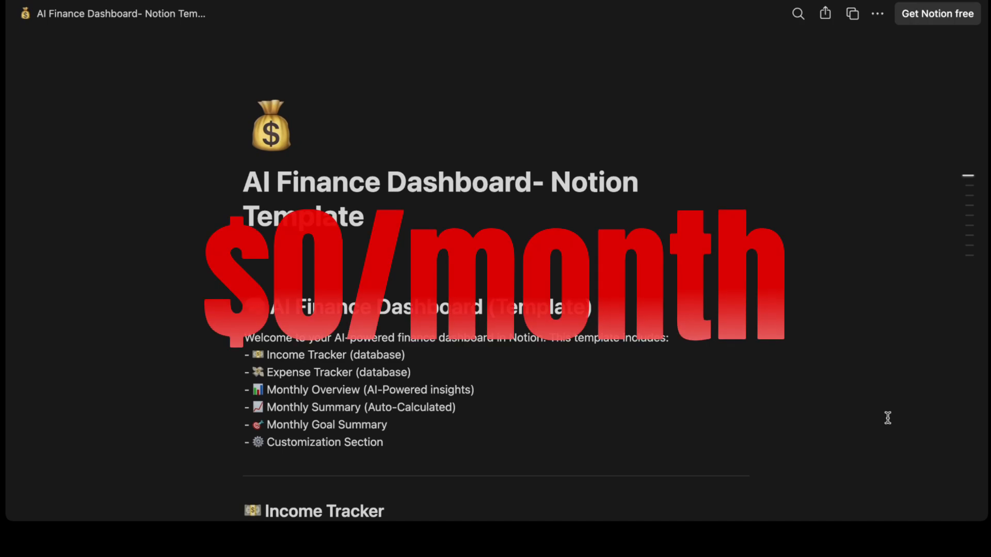
Look through the AI Finance Dashboard Notion template's list of contents and its Income Tracker and Expense Tracker sections
scroll(887, 418, "down", 2)
scroll(888, 418, "down", 2)
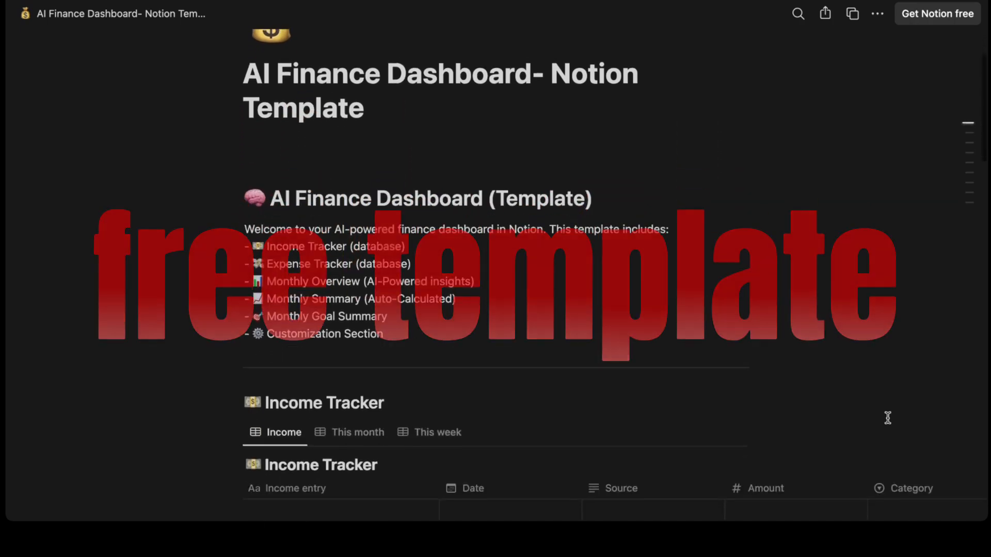
scroll(888, 418, "down", 3)
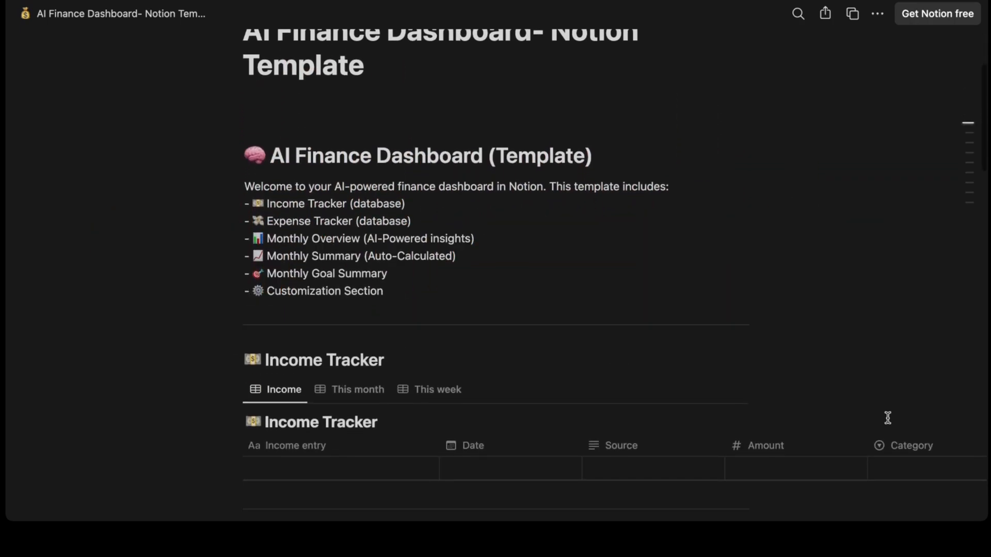
scroll(890, 422, "down", 4)
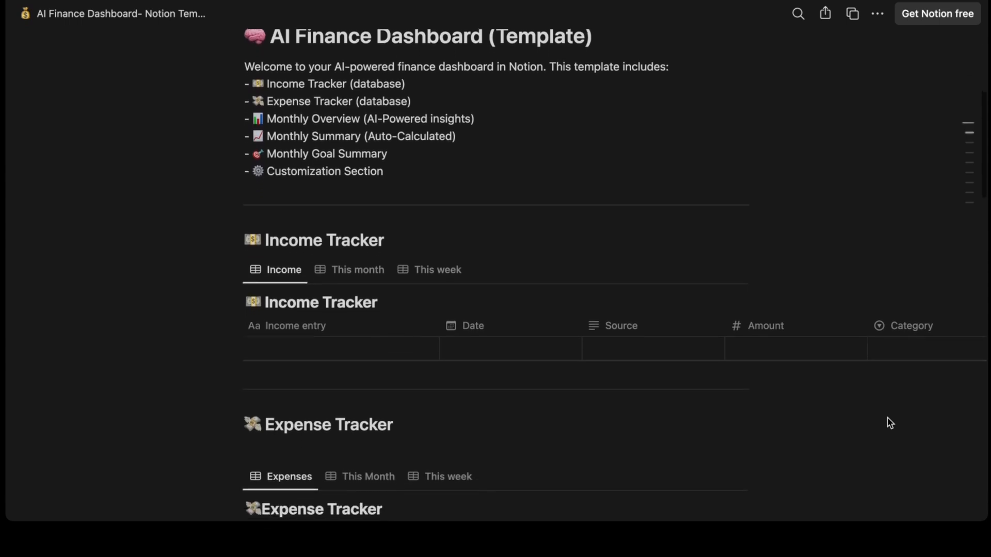
scroll(888, 418, "down", 3)
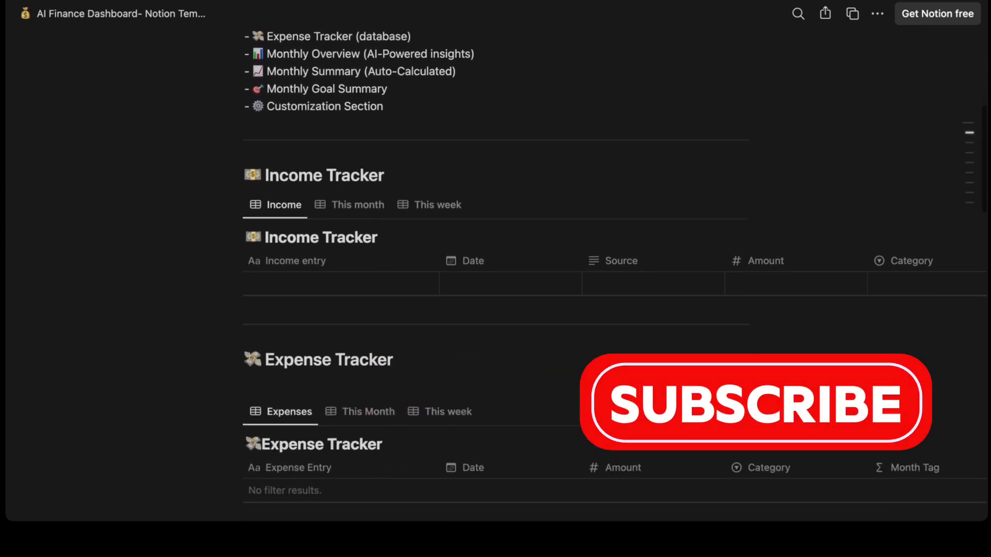